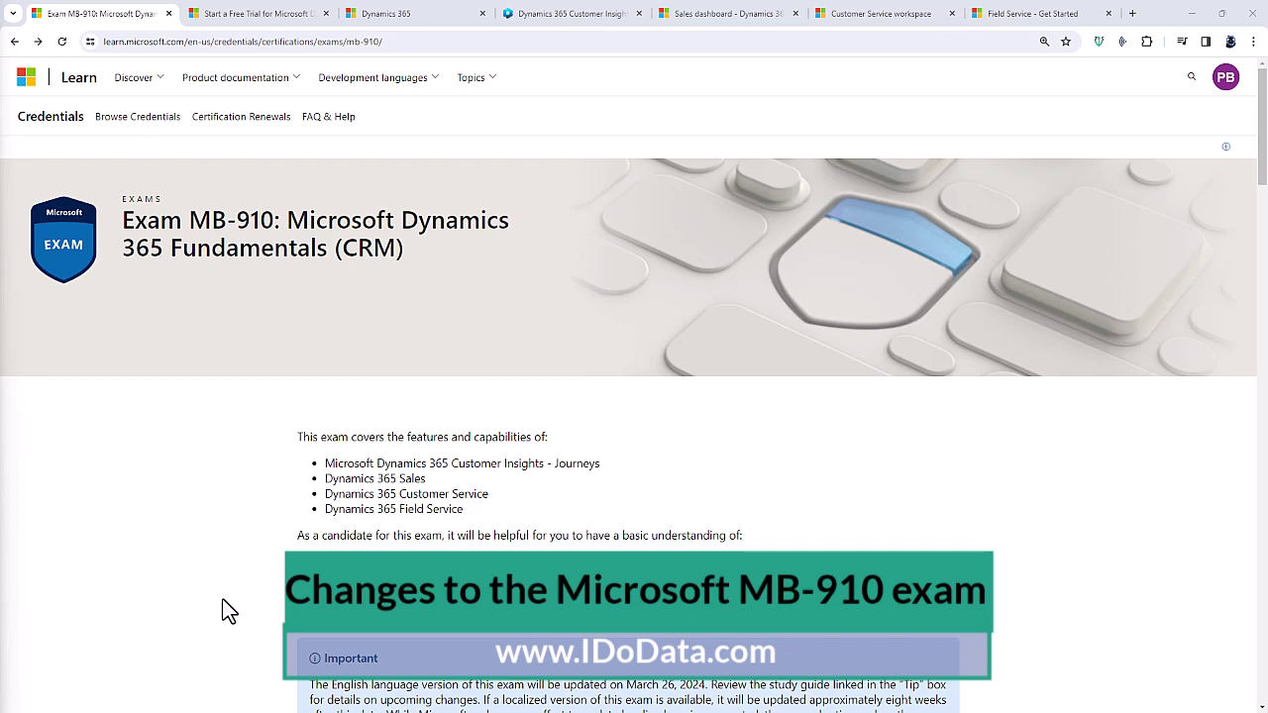
Highlight the MB-910 exam title, its CRM wording, and the Customer Insights - Journeys and Sales app mentions
left_click_drag(237, 219, 252, 220)
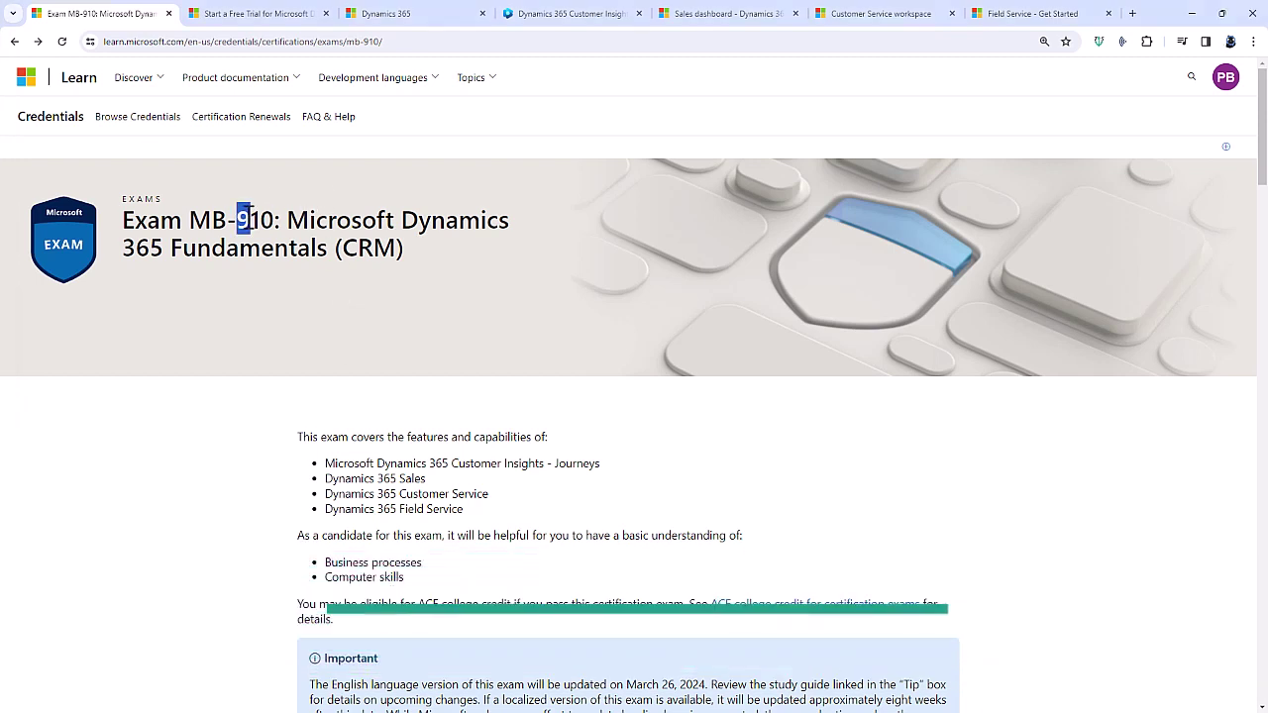
left_click(200, 220)
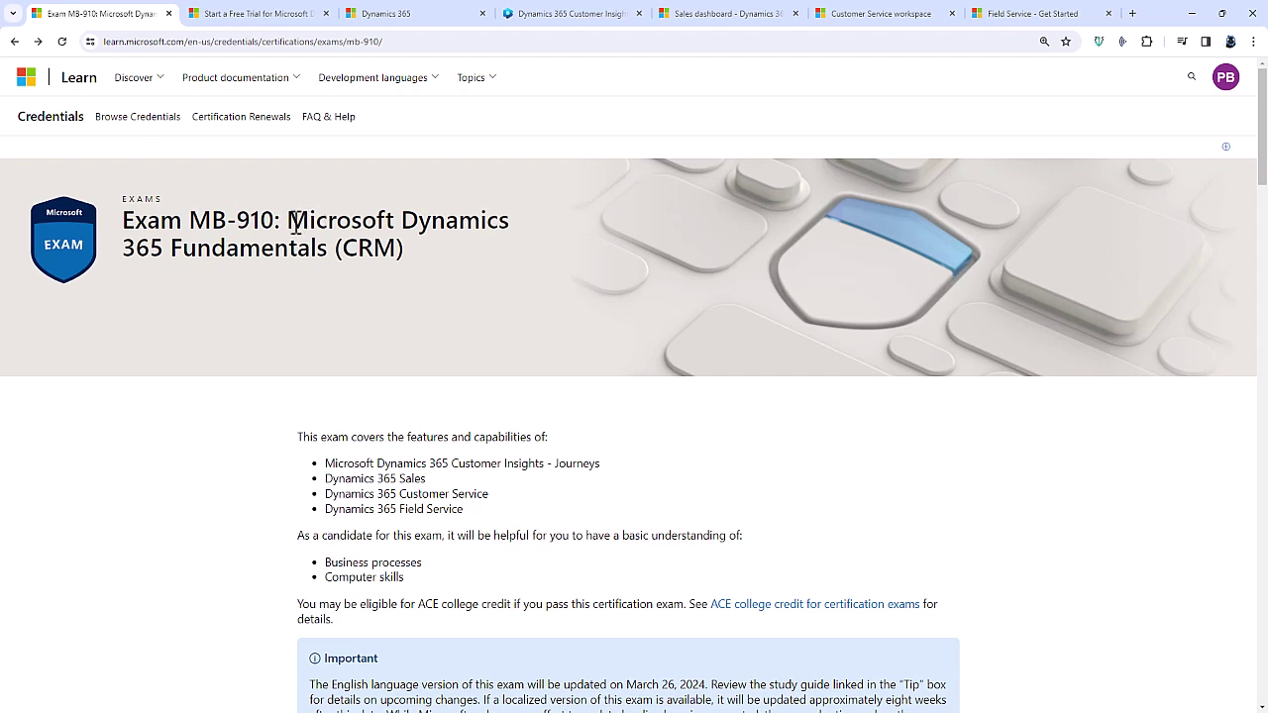
mouse_move(285, 220)
left_mouse_down()
mouse_move(154, 258)
mouse_move(190, 220)
mouse_move(276, 220)
left_mouse_up()
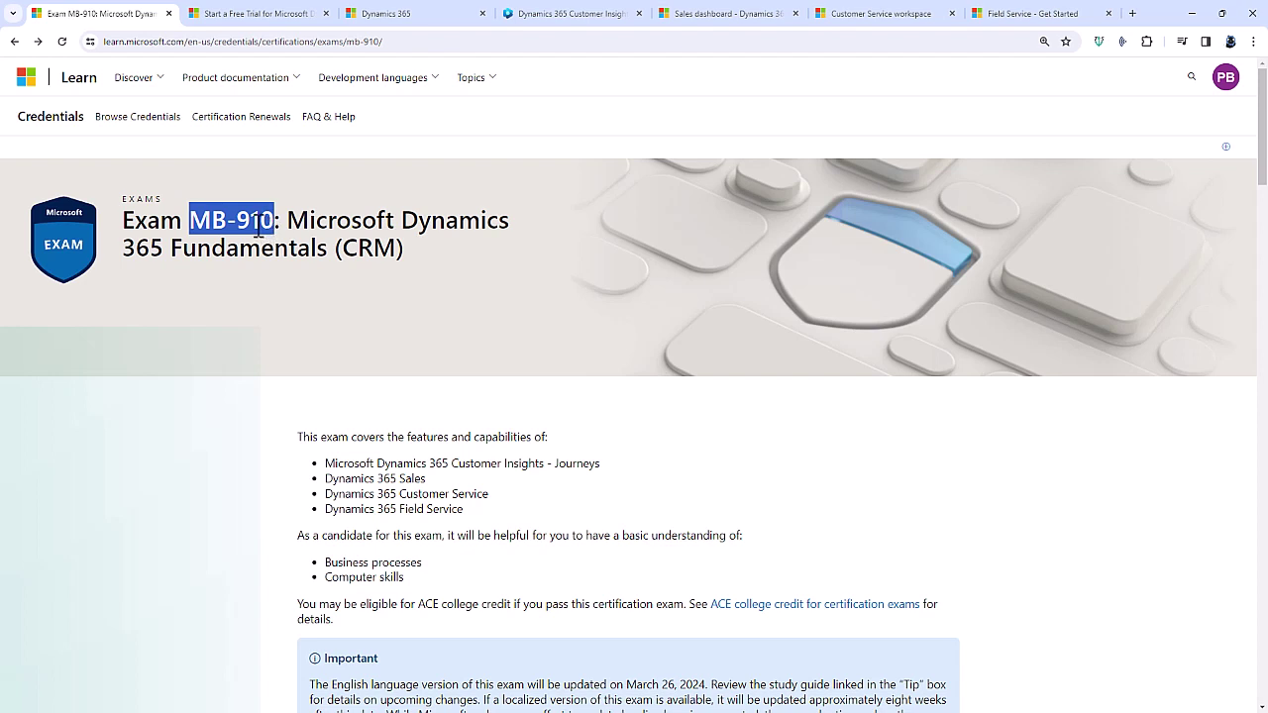
left_click_drag(342, 248, 359, 249)
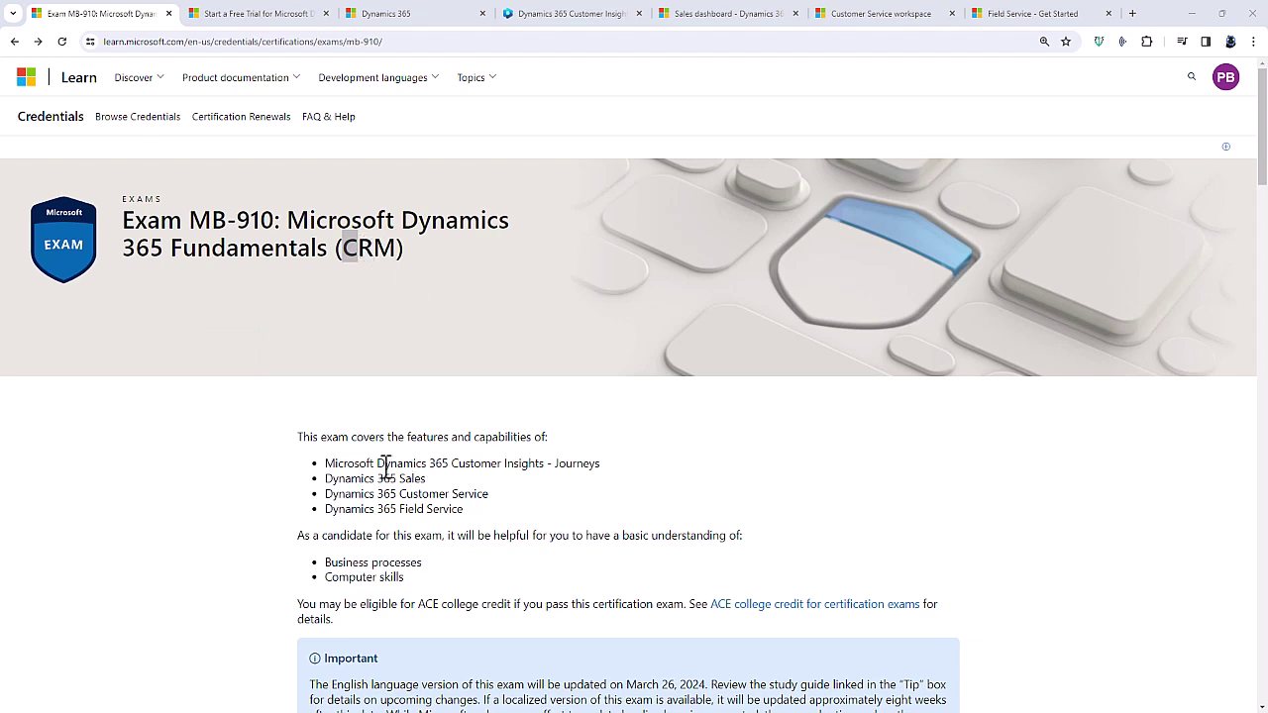
left_click_drag(408, 440, 528, 437)
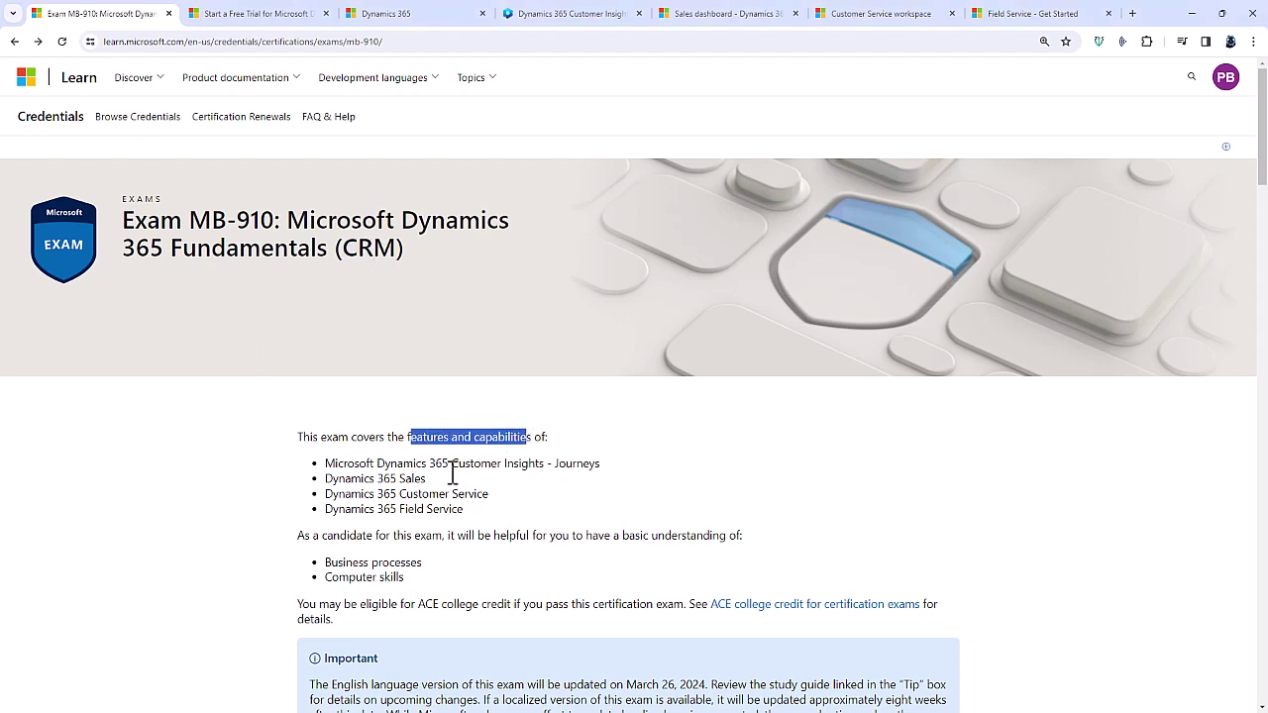
left_click_drag(326, 463, 620, 472)
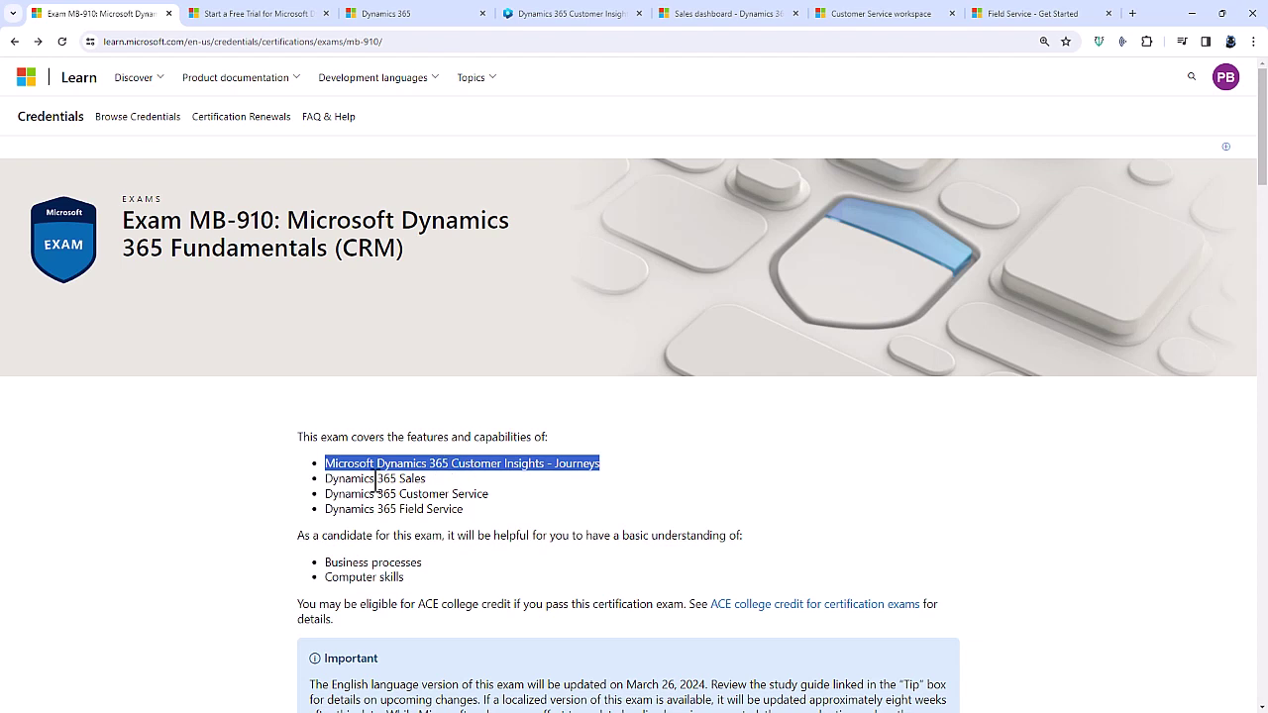
double_click(410, 480)
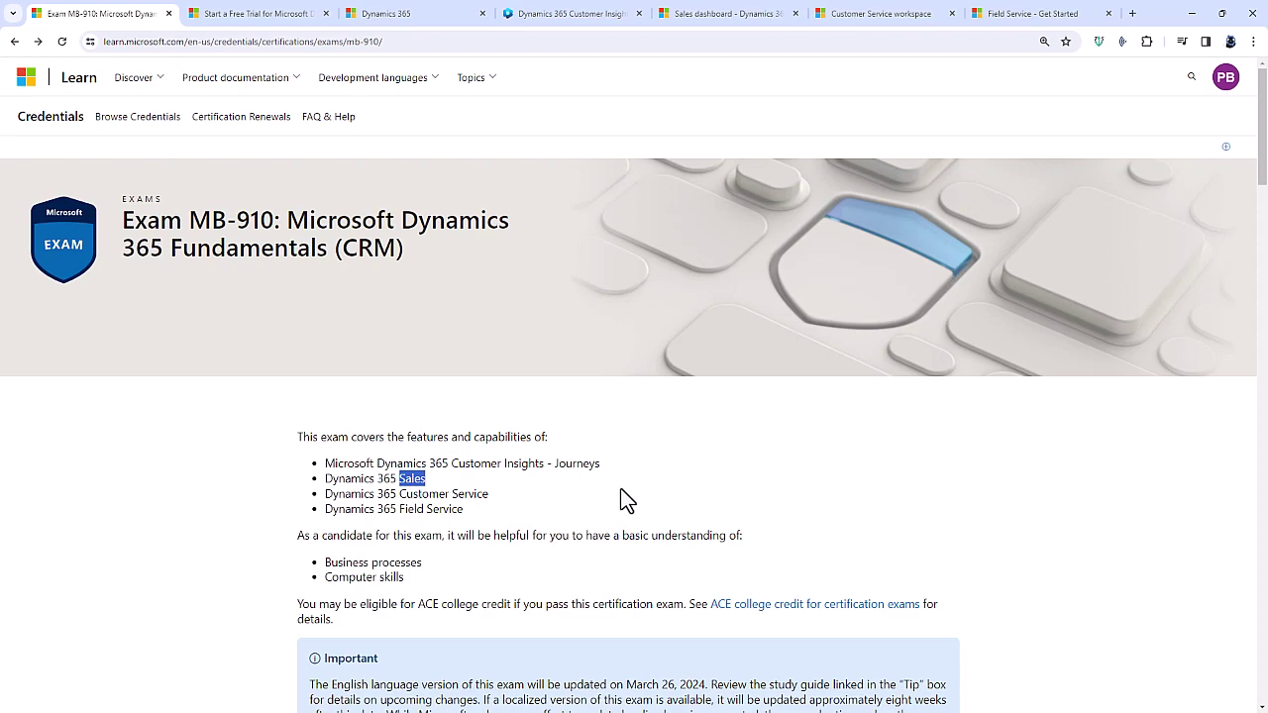
Highlight the skill areas, the March 26, 2024 update, and the weightings: Sales 15–20%, Customer Service 20–25%, core capabilities 20–25%
scroll(623, 495, "down", 6)
scroll(621, 488, "down", 5)
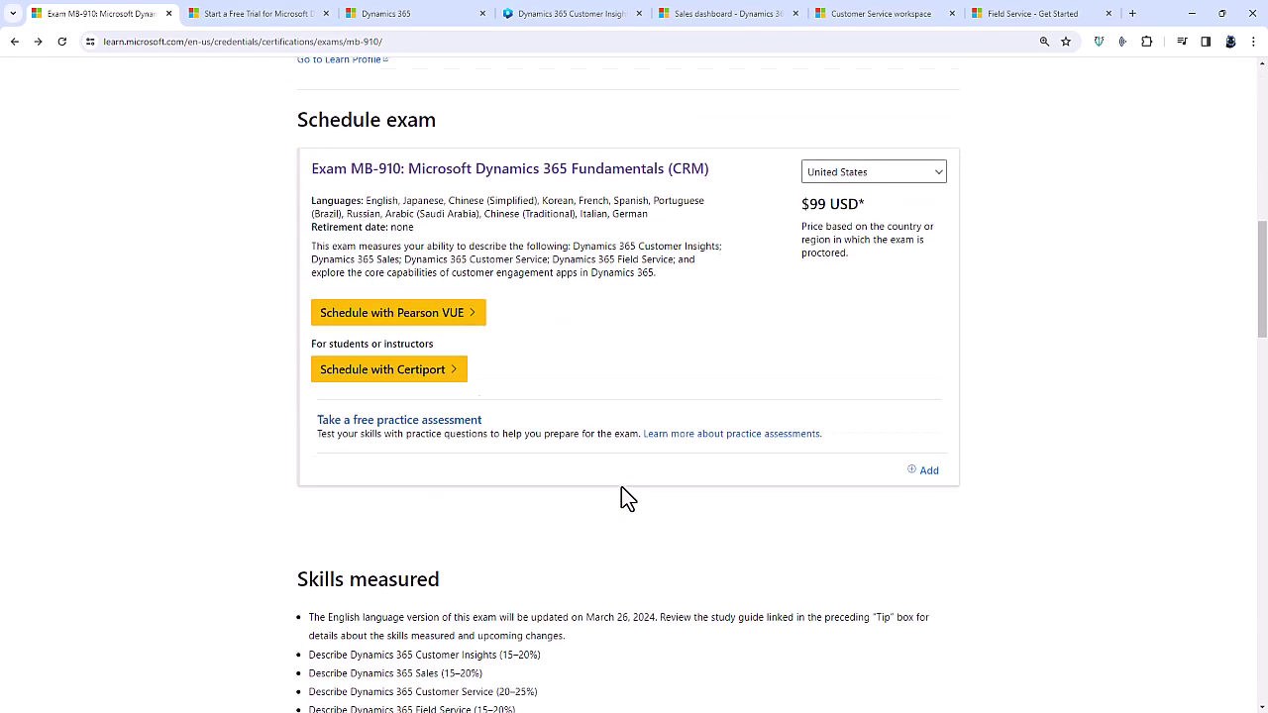
left_click_drag(308, 394, 554, 452)
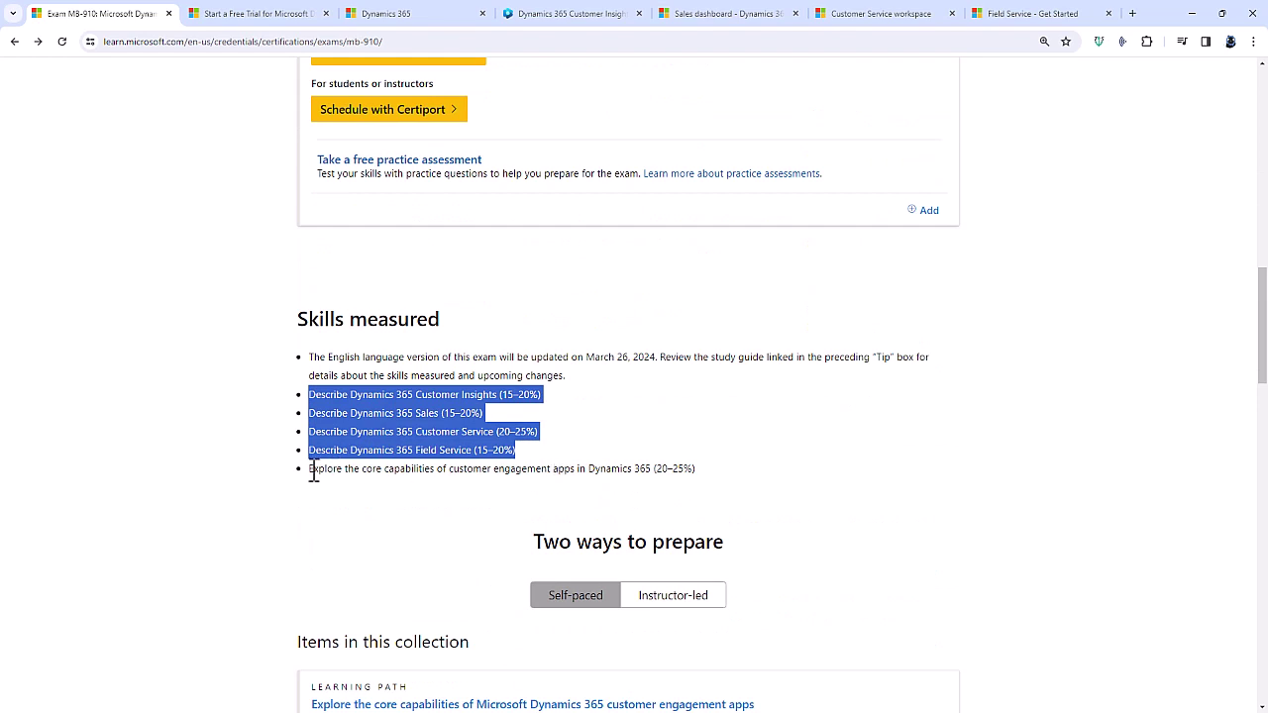
left_click_drag(310, 470, 654, 470)
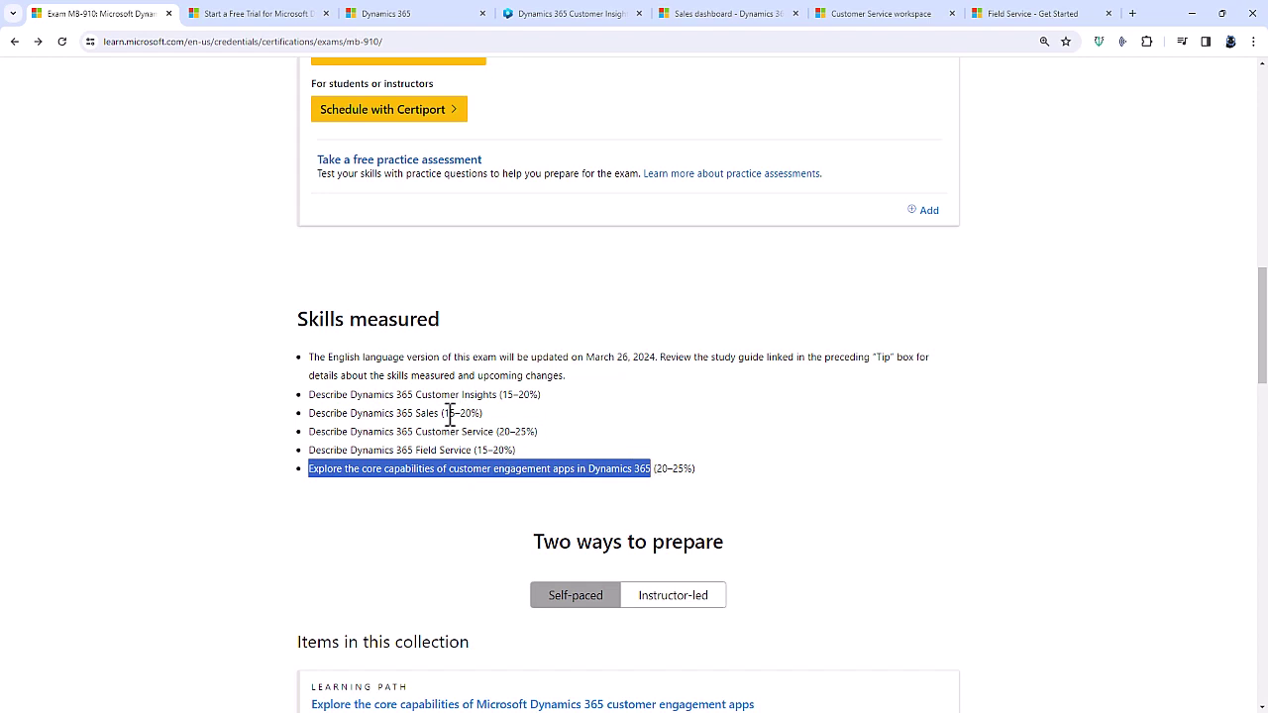
left_click_drag(445, 414, 535, 433)
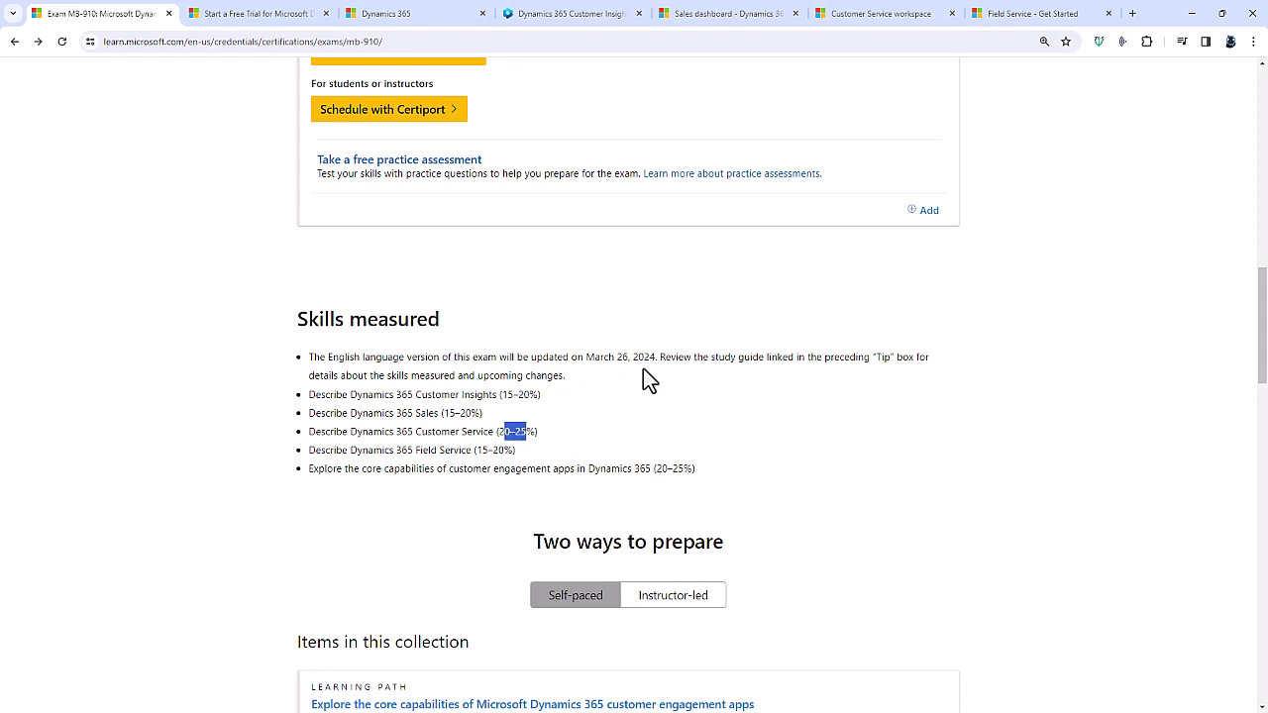
left_click_drag(586, 357, 663, 366)
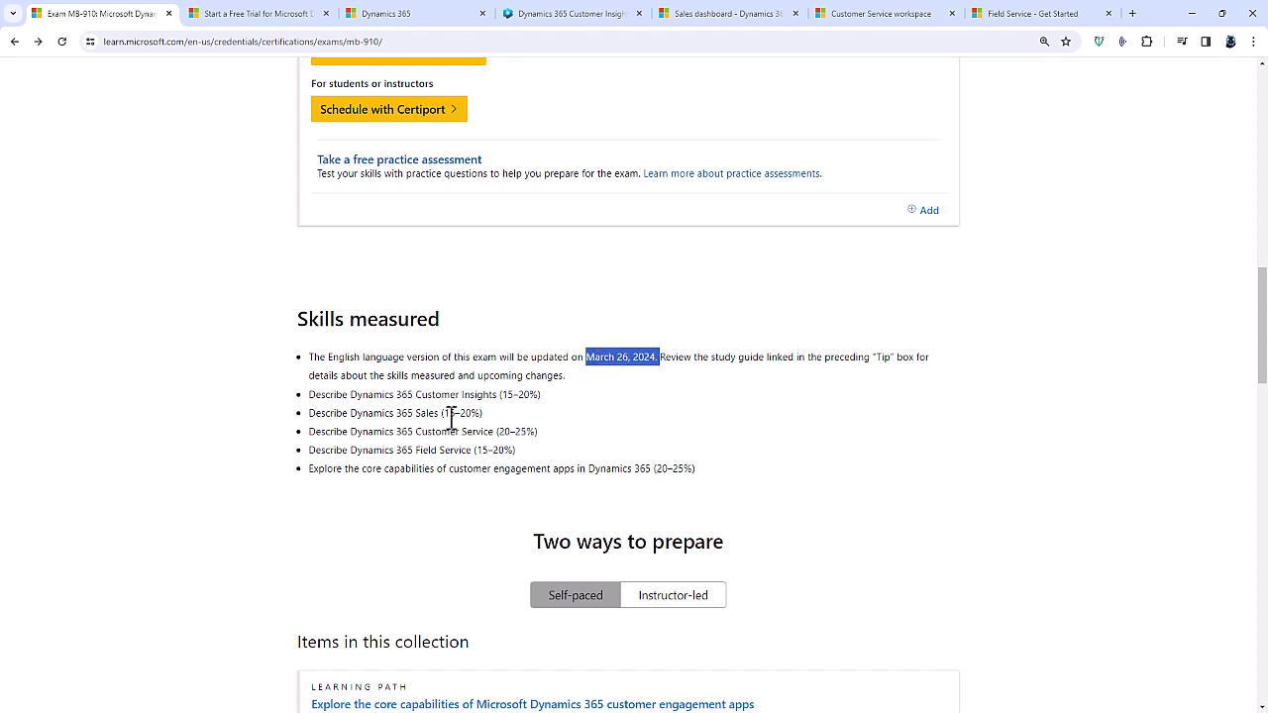
left_click_drag(445, 414, 478, 417)
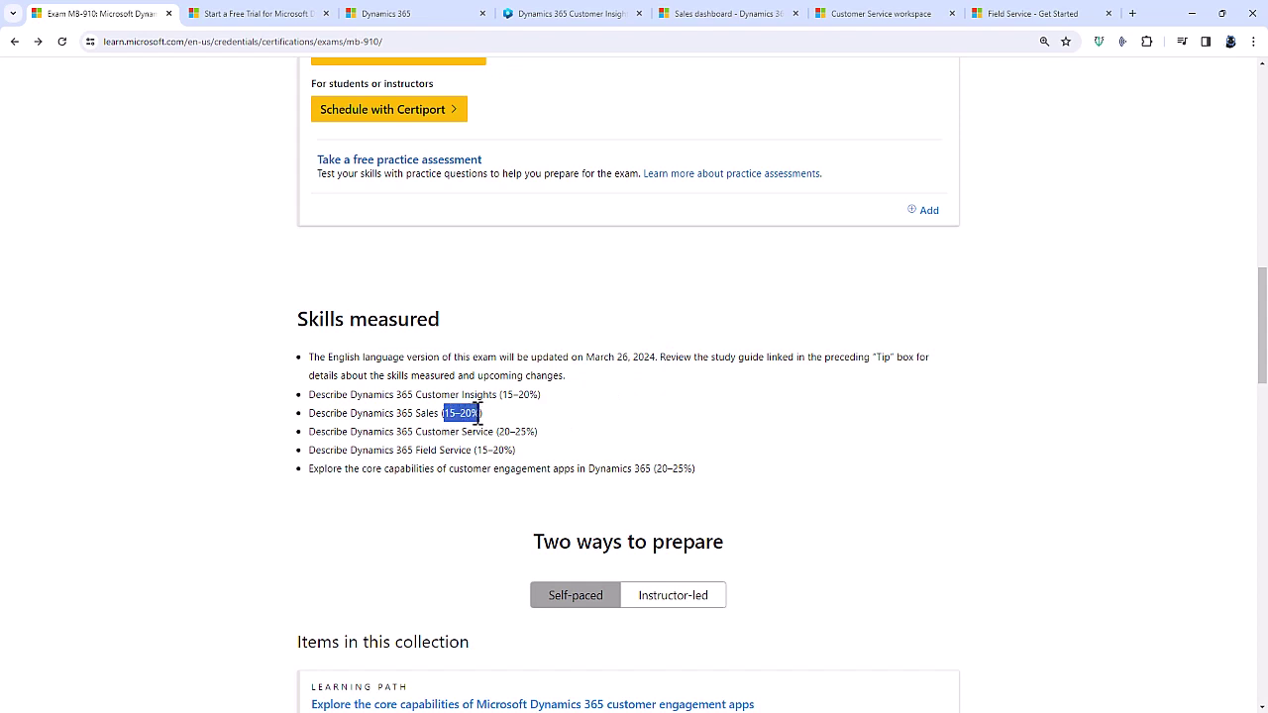
left_click_drag(417, 432, 540, 436)
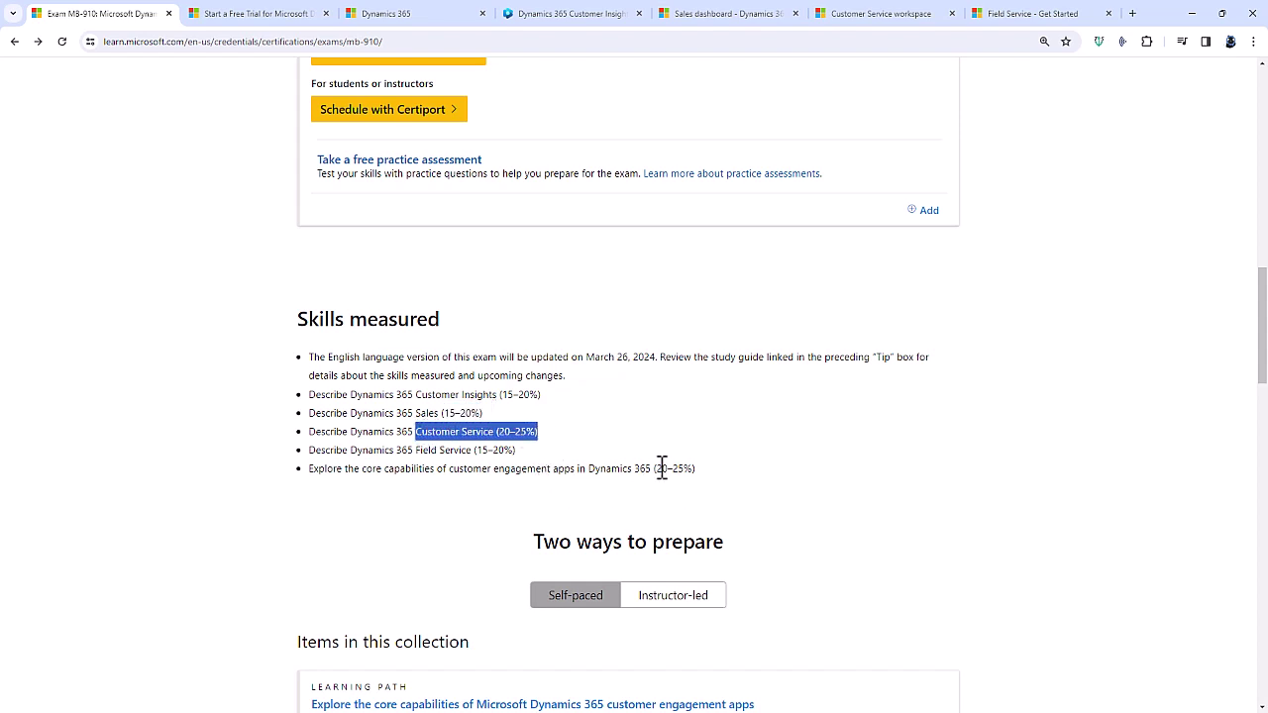
left_click_drag(656, 470, 696, 467)
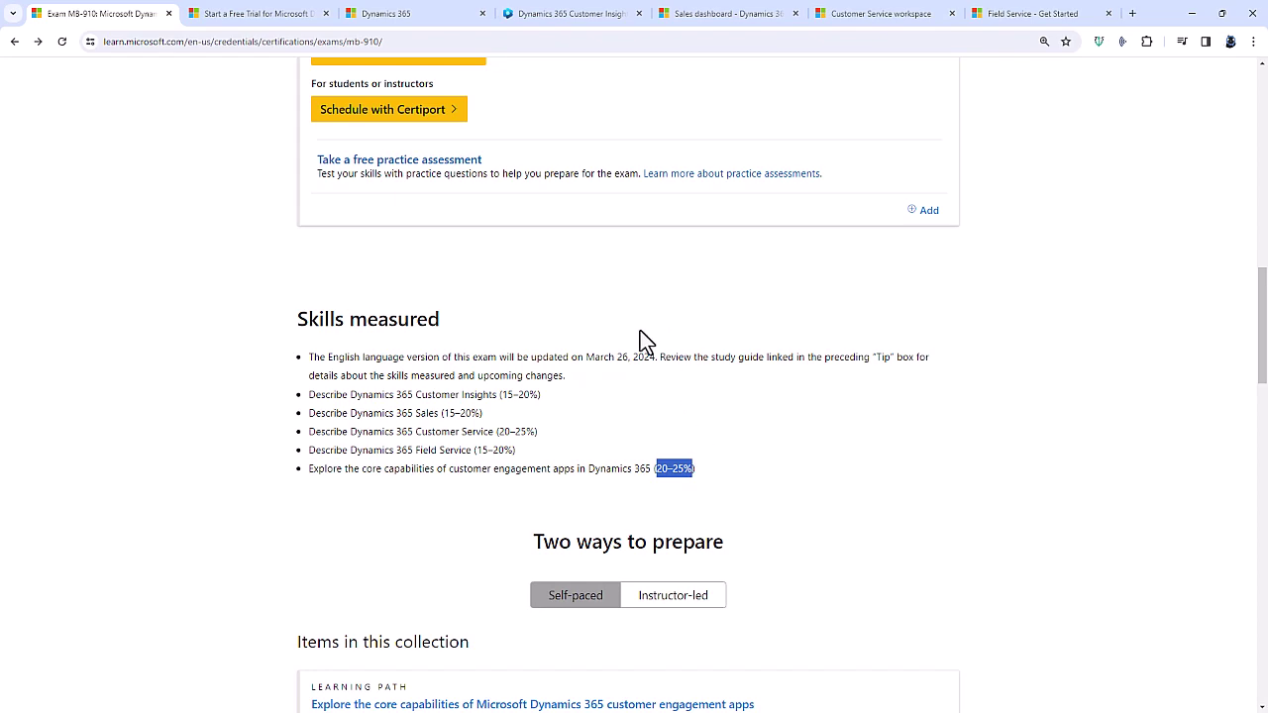
Open the MB-910 study guide and highlight the Copilot with Customer Insights - Journeys skill
scroll(625, 363, "up", 4)
scroll(625, 366, "up", 2)
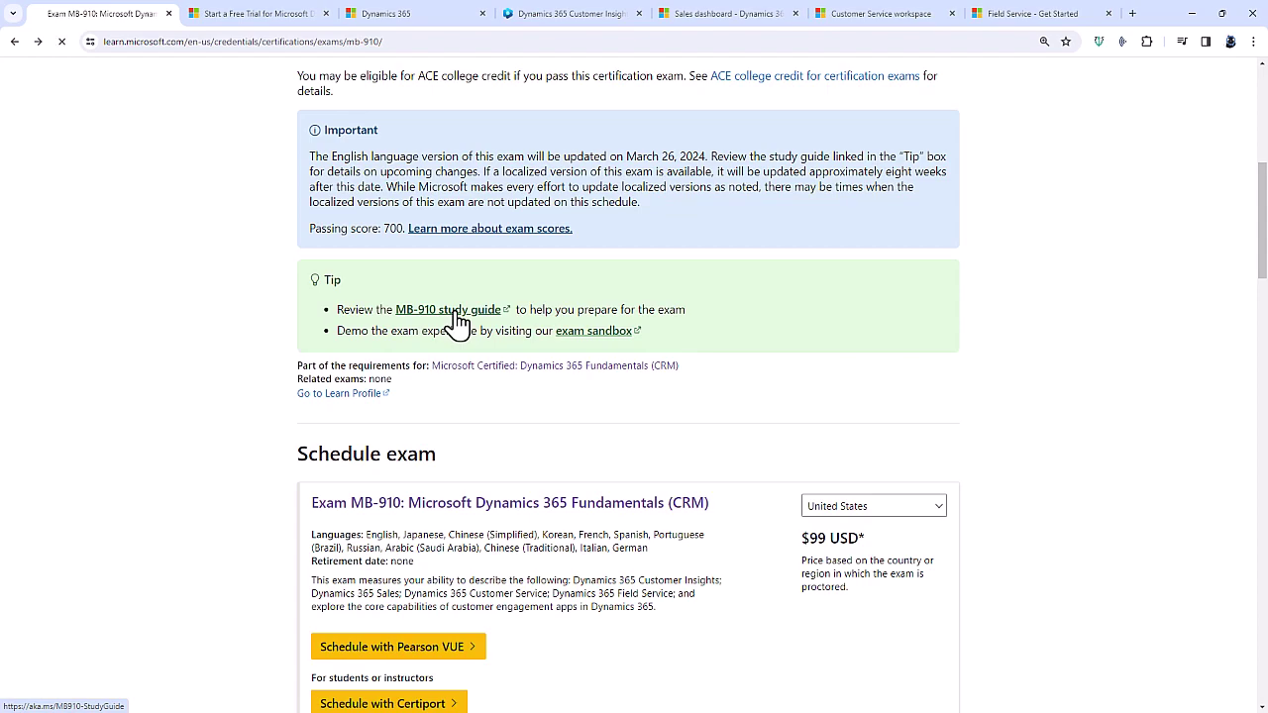
left_click(458, 315)
scroll(1260, 198, "down", 5)
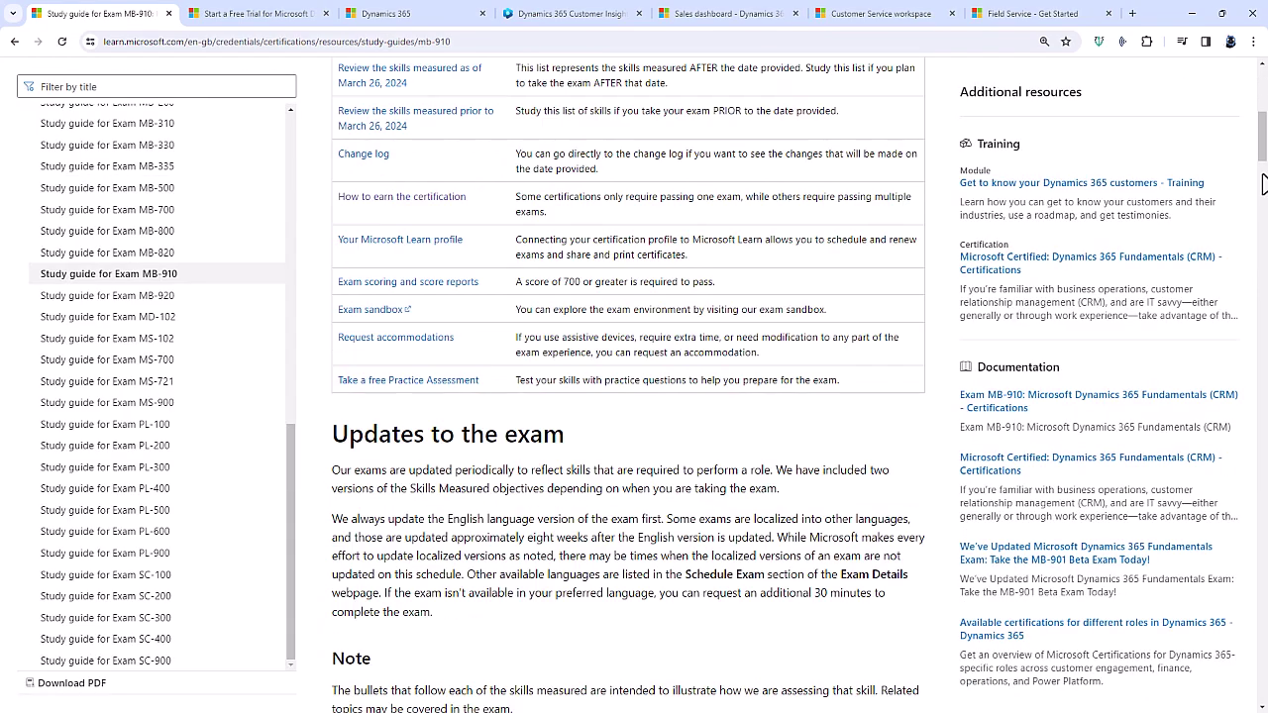
left_click_drag(1263, 184, 1264, 273)
double_click(487, 340)
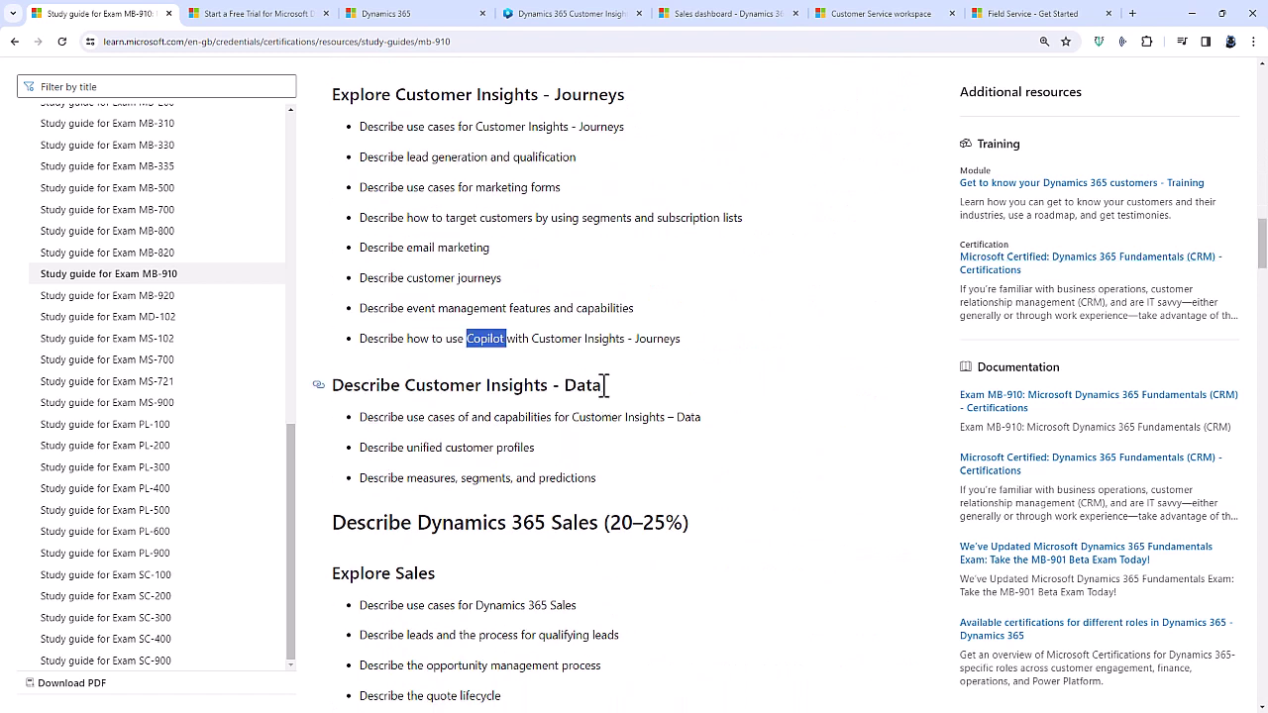
left_click_drag(475, 339, 681, 339)
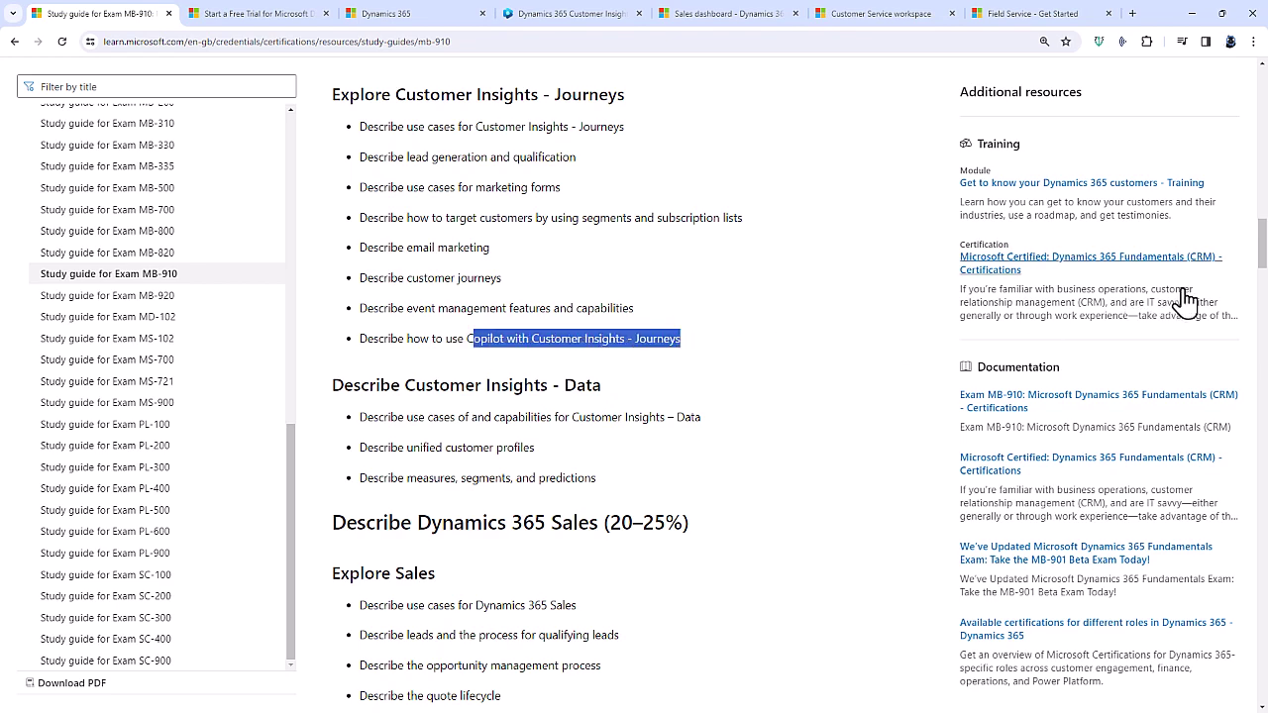
left_click(1263, 300)
Highlight the Copilot in Sales skill and the remaining Copilot skills down through Field Service
scroll(1264, 300, "down", 1)
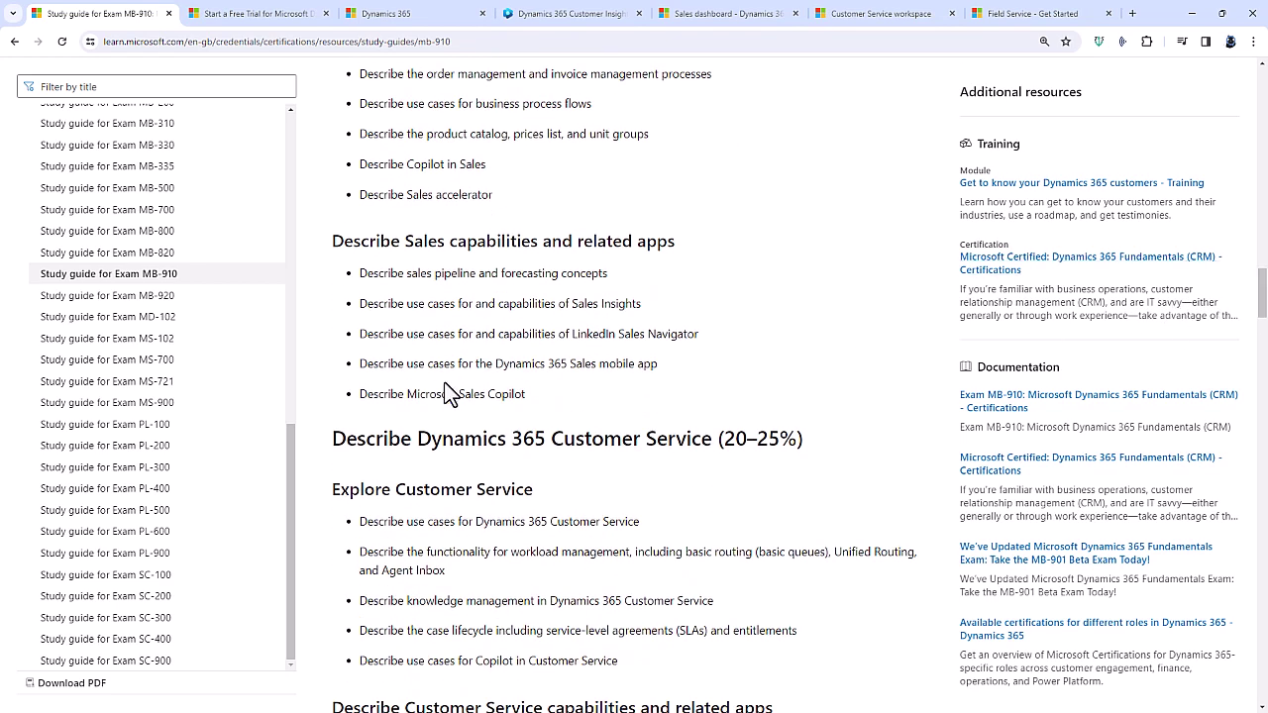
left_click_drag(410, 394, 548, 400)
left_click_drag(409, 165, 492, 167)
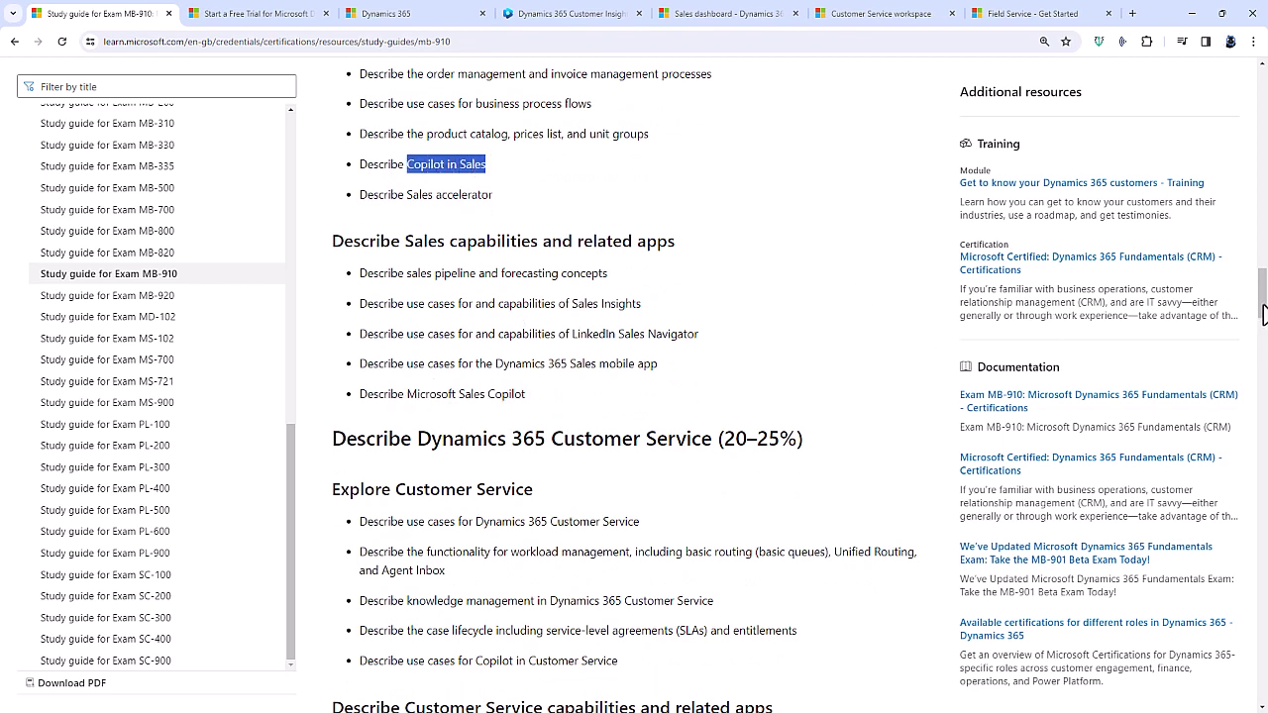
scroll(1264, 317, "down", 3)
left_click_drag(476, 339, 618, 339)
scroll(654, 441, "down", 1)
scroll(684, 437, "down", 2)
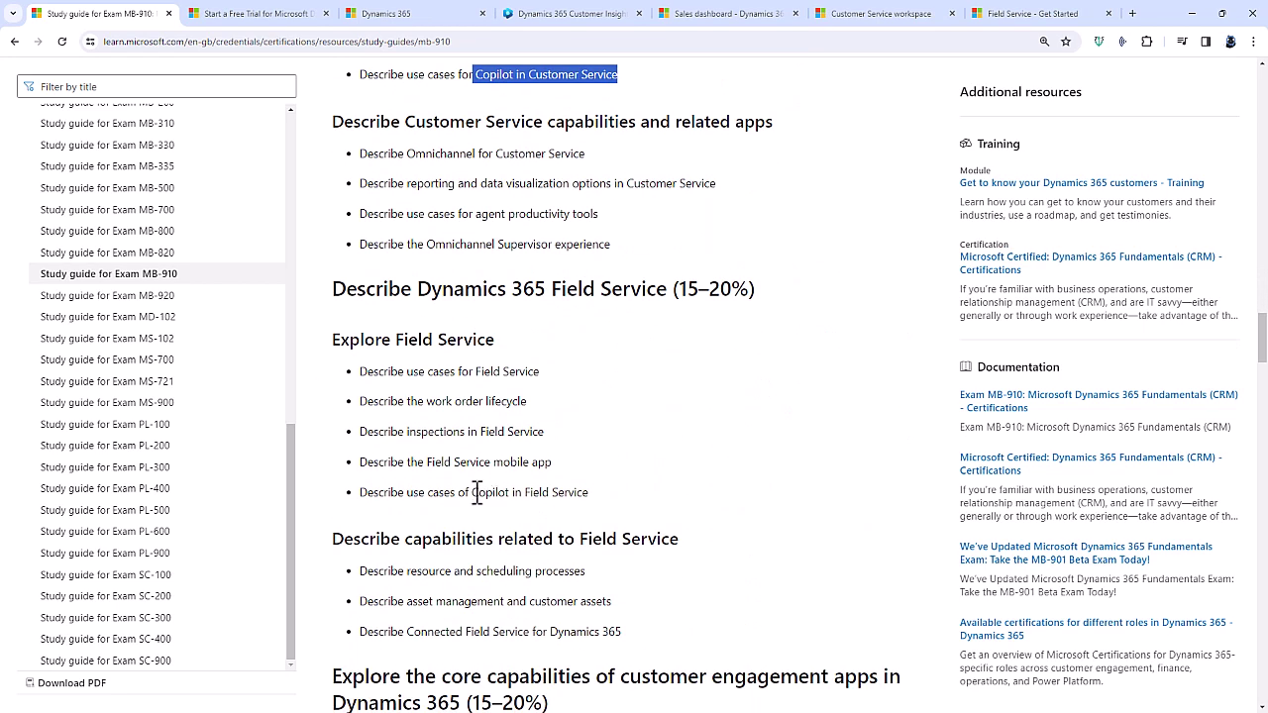
left_click_drag(475, 492, 593, 493)
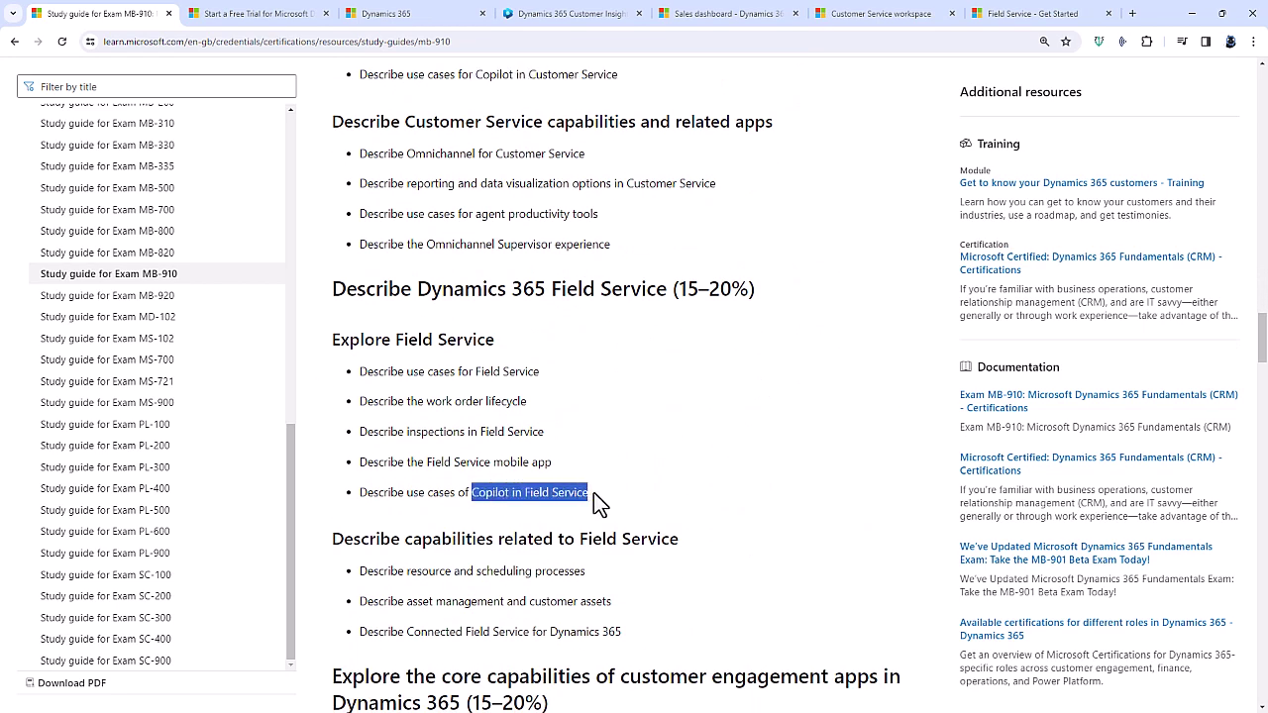
Switch to the 'Start a Free Trial for Microsoft' tab, which offers a Dynamics 365 Sales free trial
left_click(278, 15)
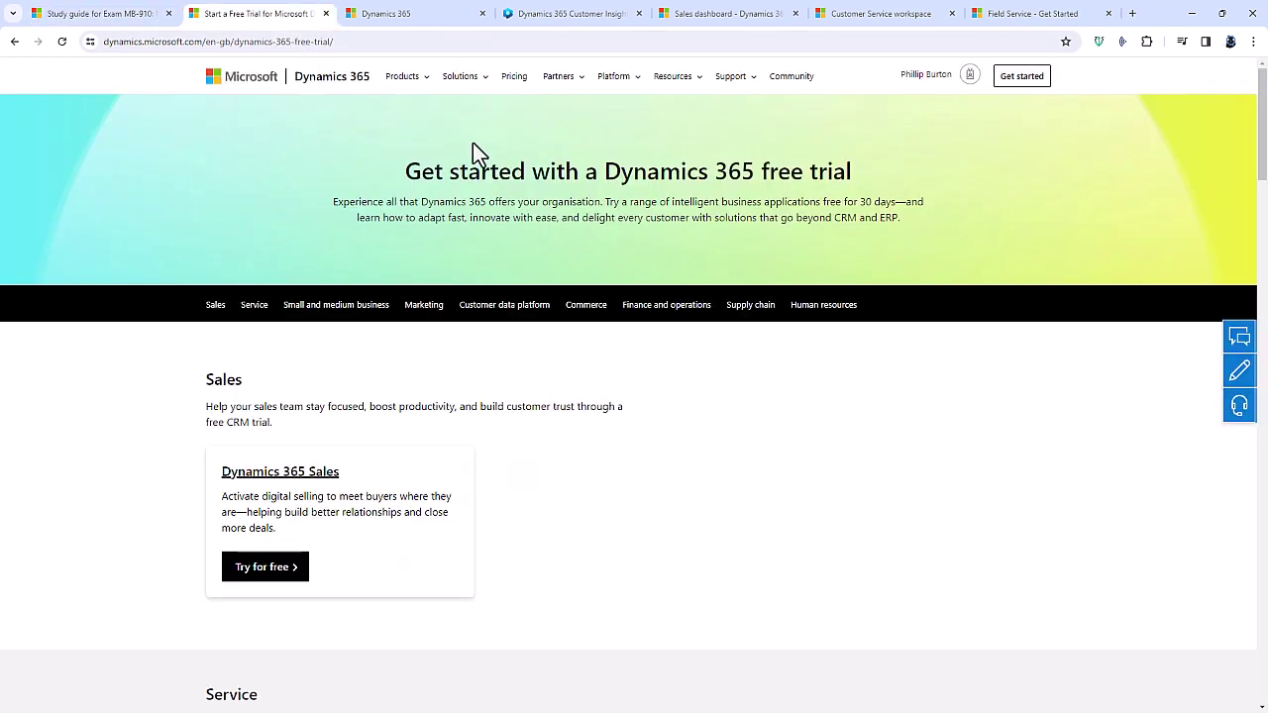
left_click(354, 39)
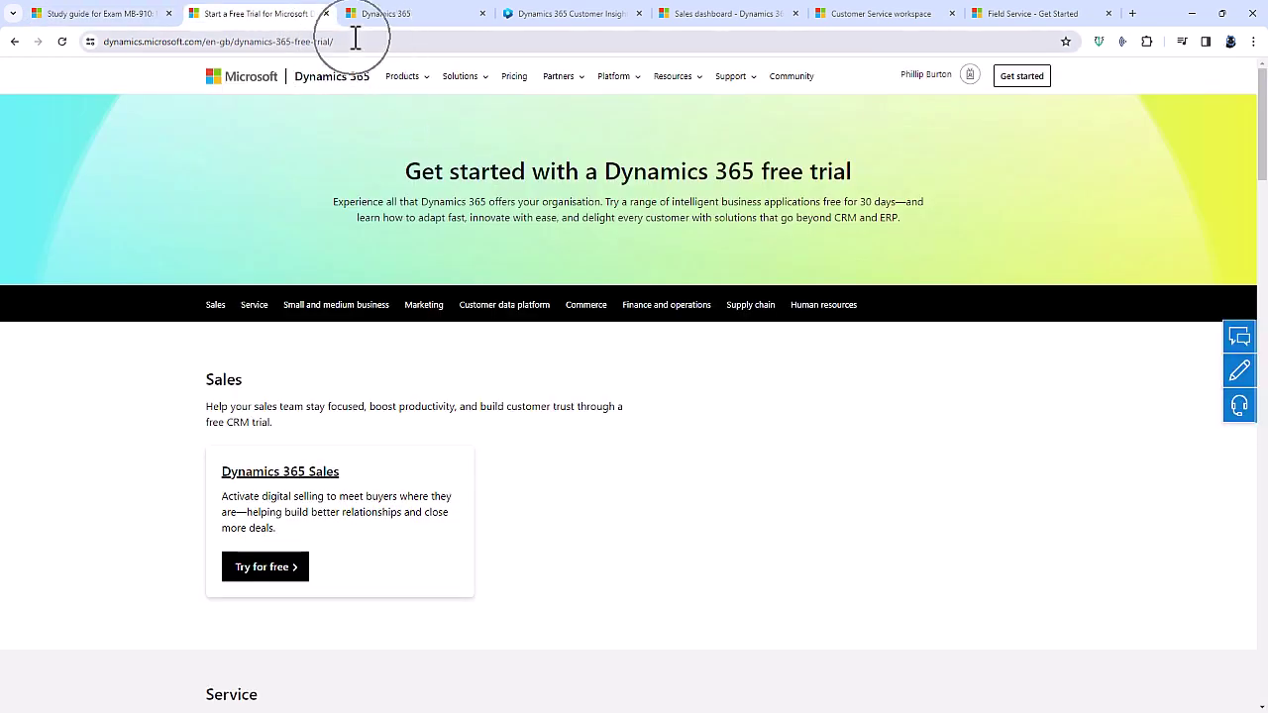
left_click(937, 83)
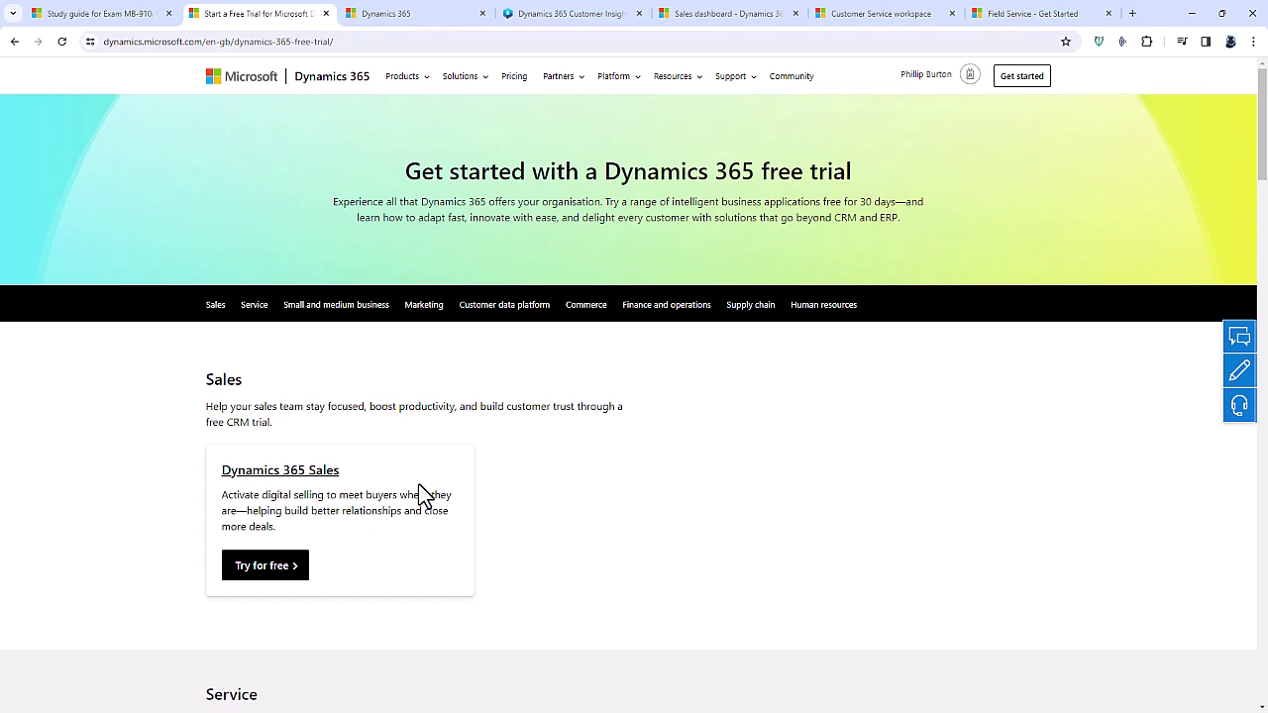
Show Copilot chat beside the Customer Insights - Journeys welcome page, then switch to Customer Insights - Data
left_click(395, 20)
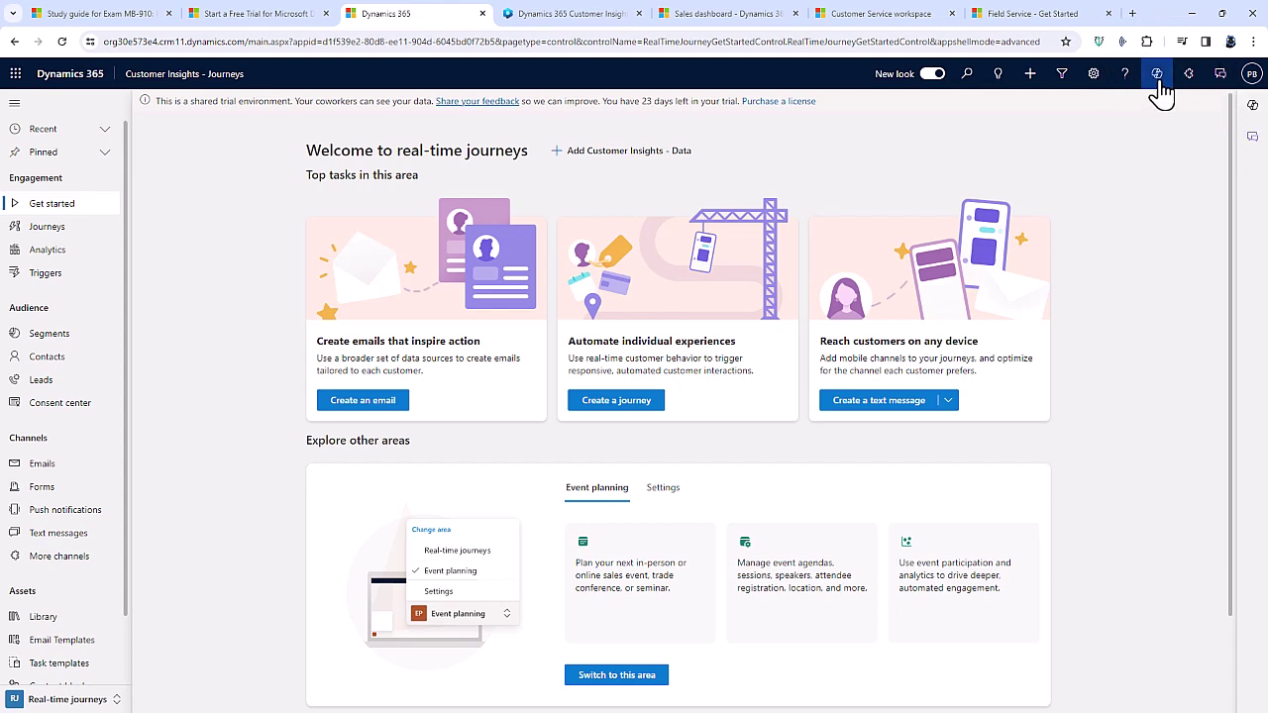
left_click(1252, 105)
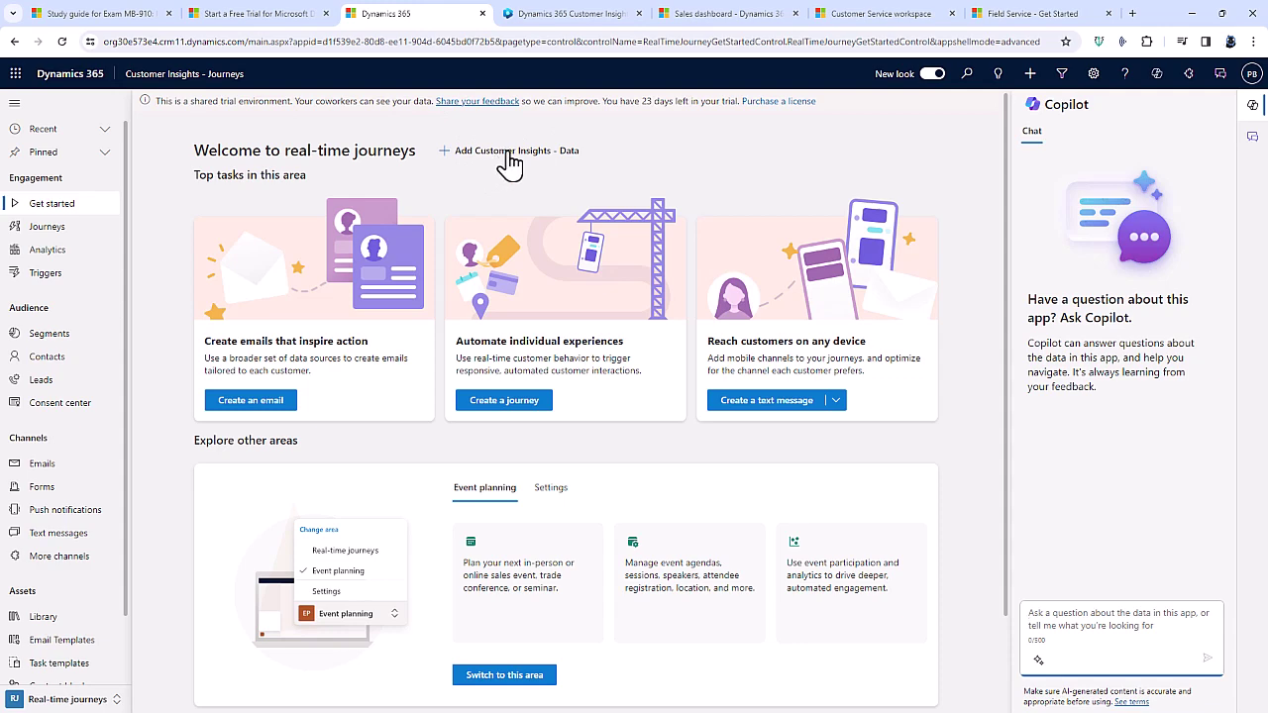
left_click(562, 20)
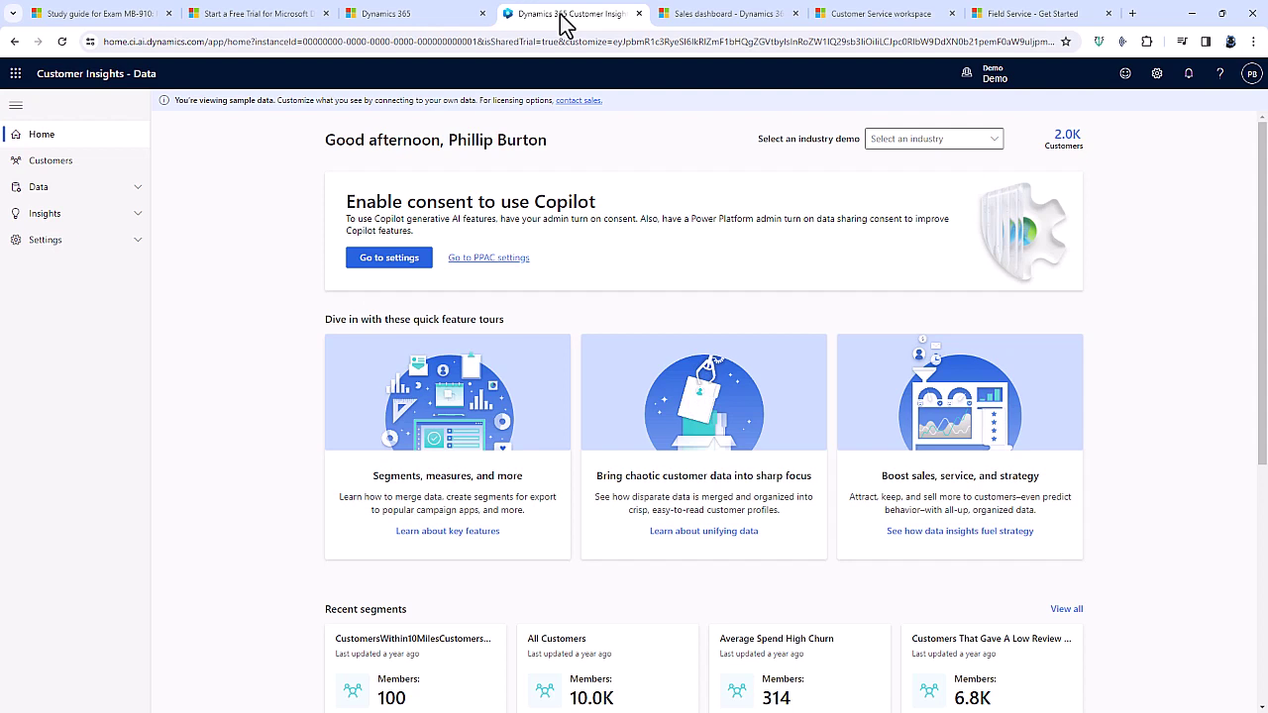
Expand the Data and Insights menus, then change the environment from Demo to Marketing Trial
left_click(131, 188)
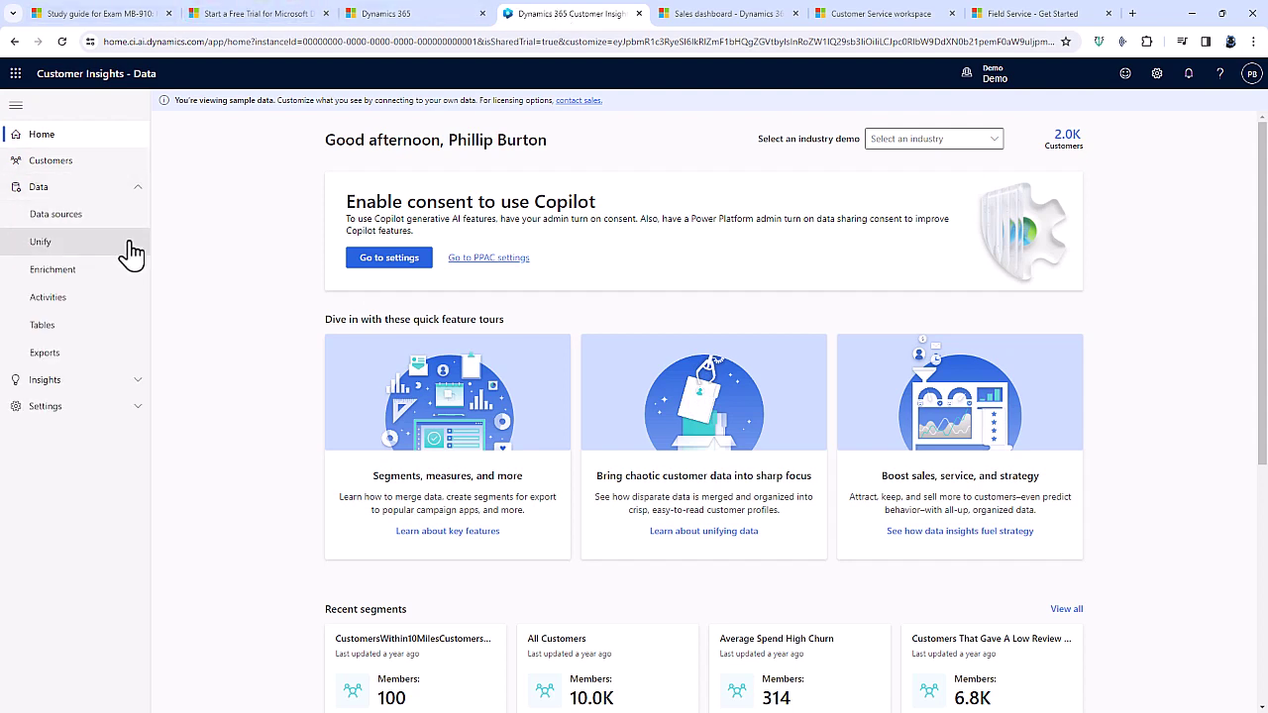
left_click(130, 385)
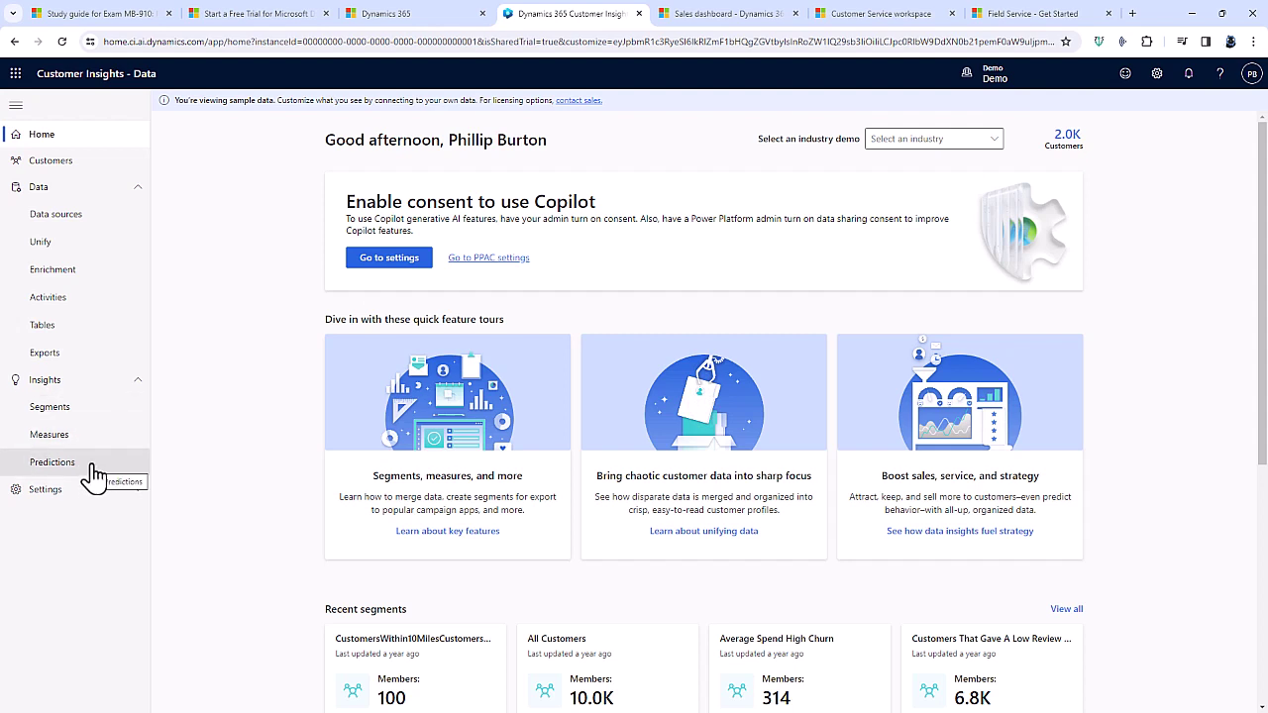
left_click(1028, 89)
left_click(1124, 266)
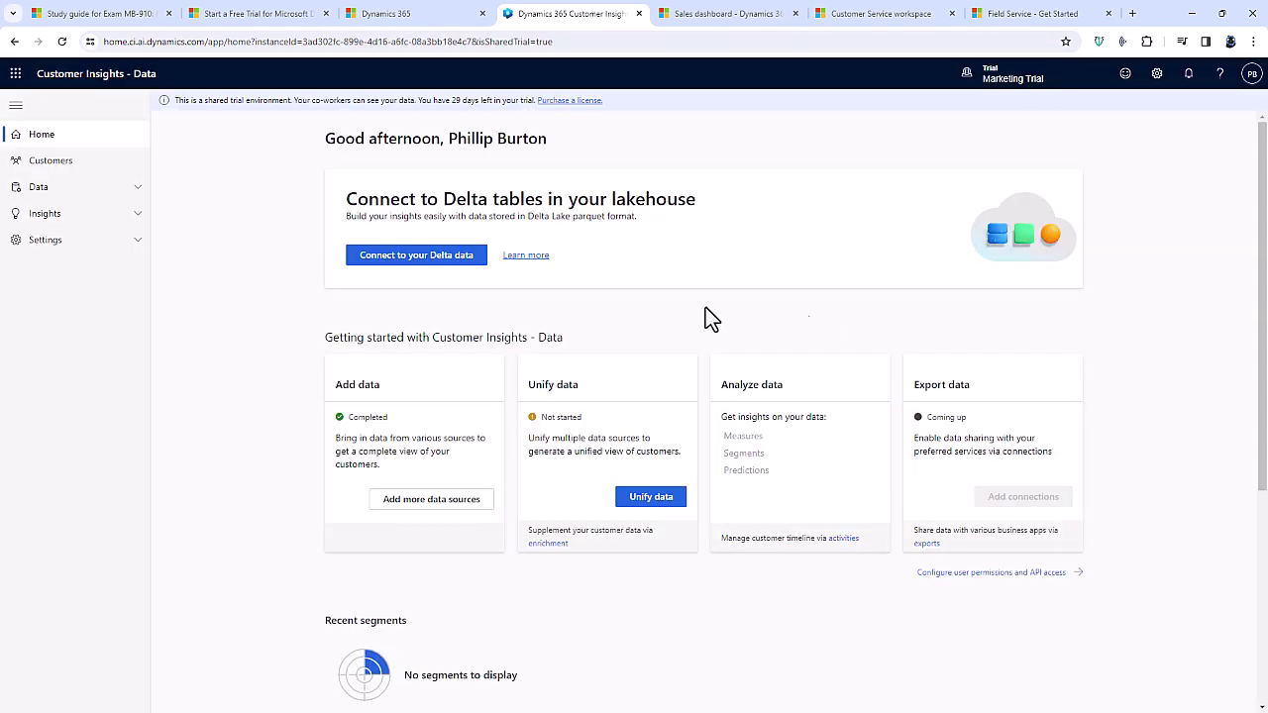
Browse the Data sources, Unify, Measures, Segments and Predictions pages of the Marketing Trial environment
left_click(28, 194)
left_click(60, 216)
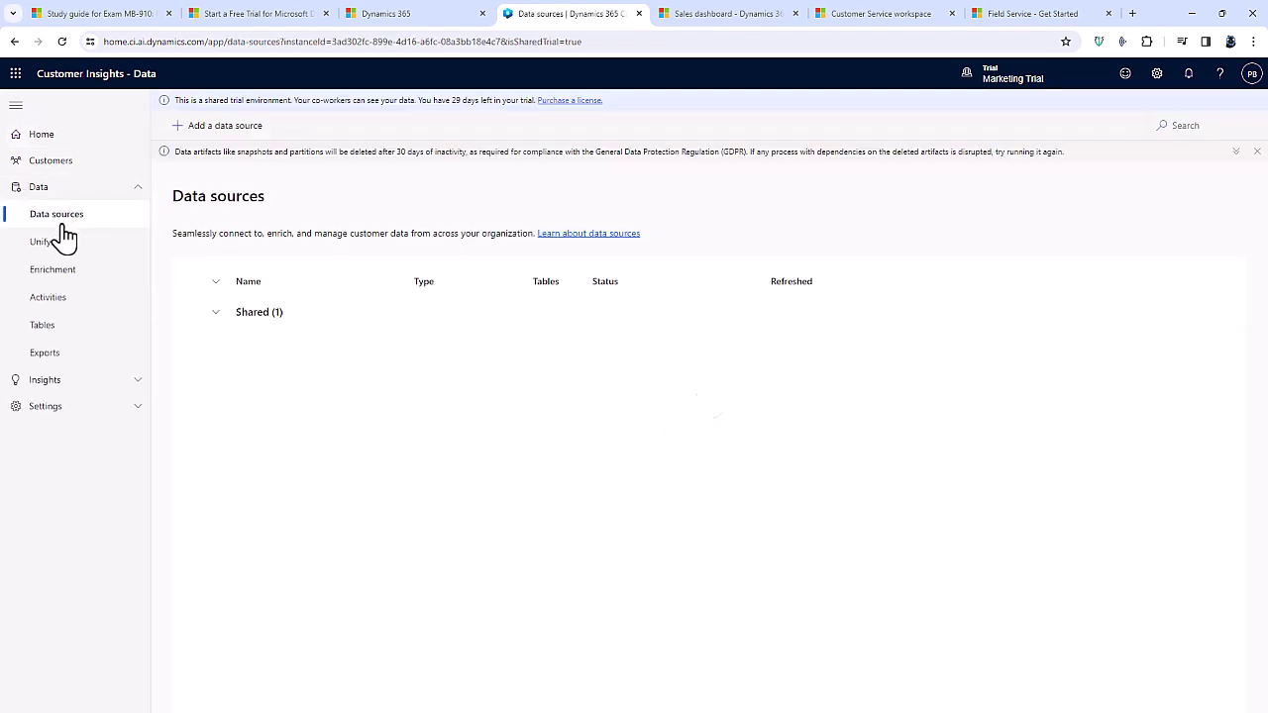
left_click(75, 253)
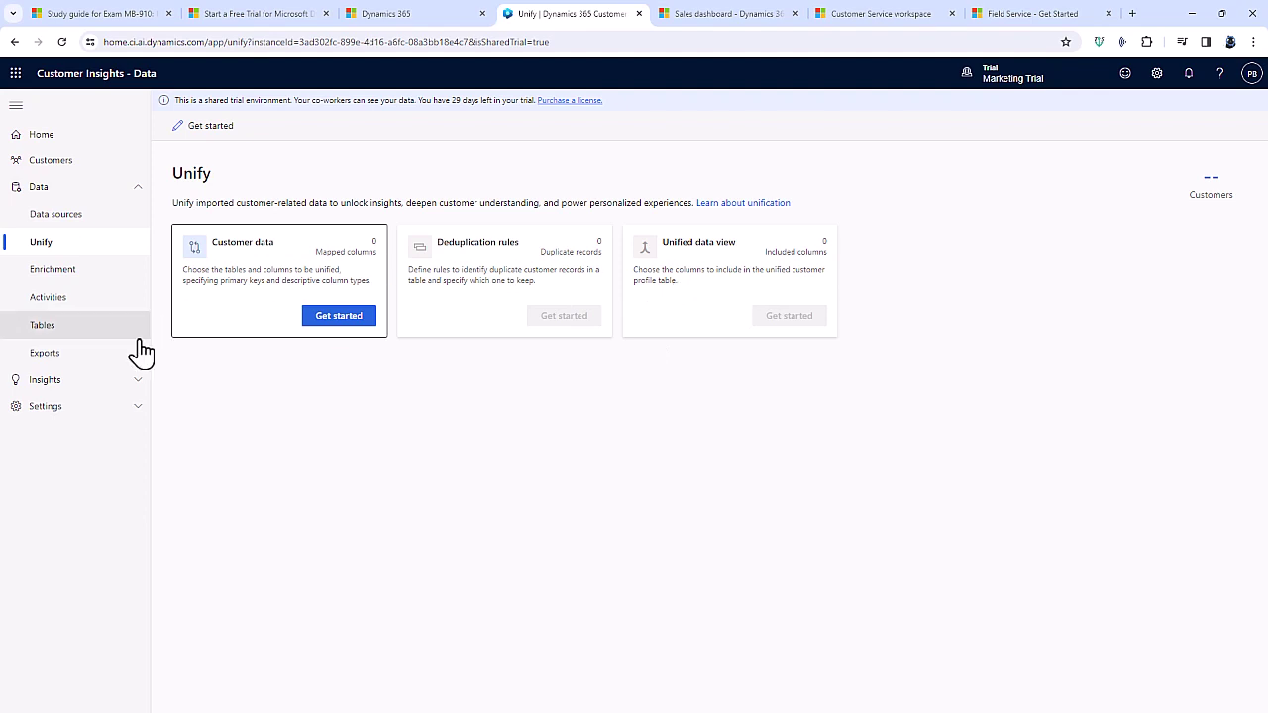
left_click(129, 380)
left_click(83, 444)
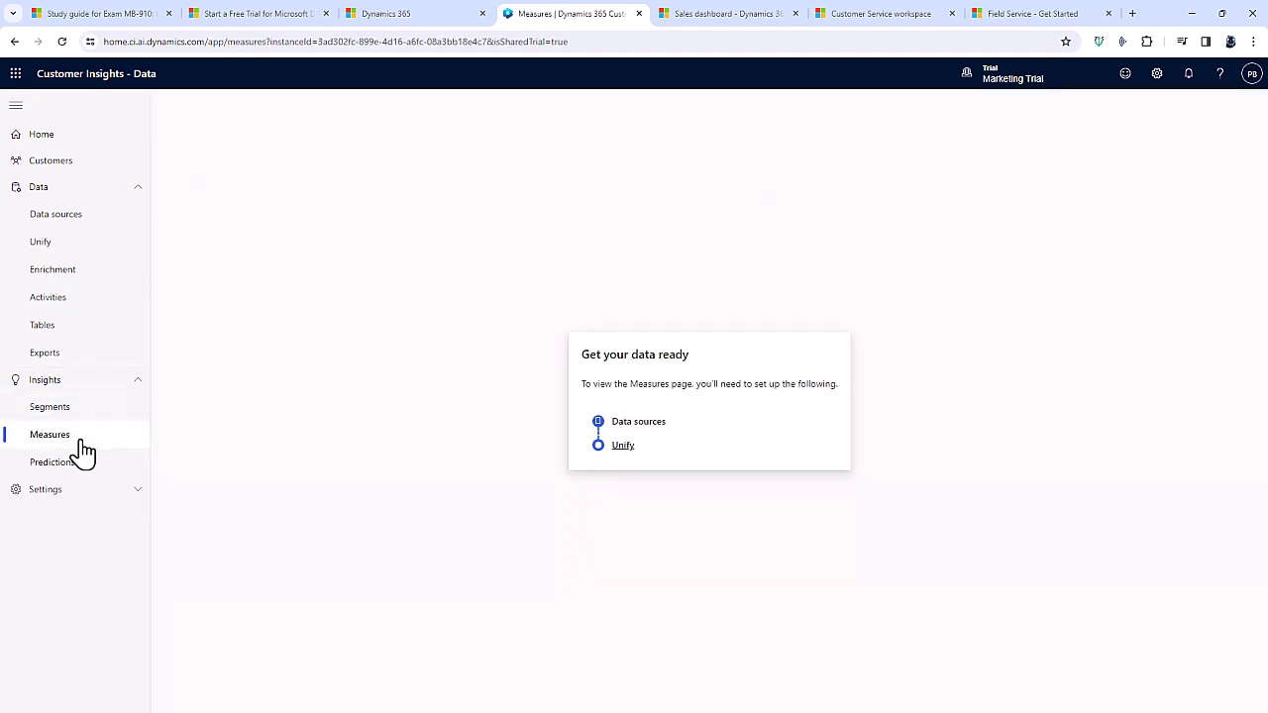
left_click(76, 418)
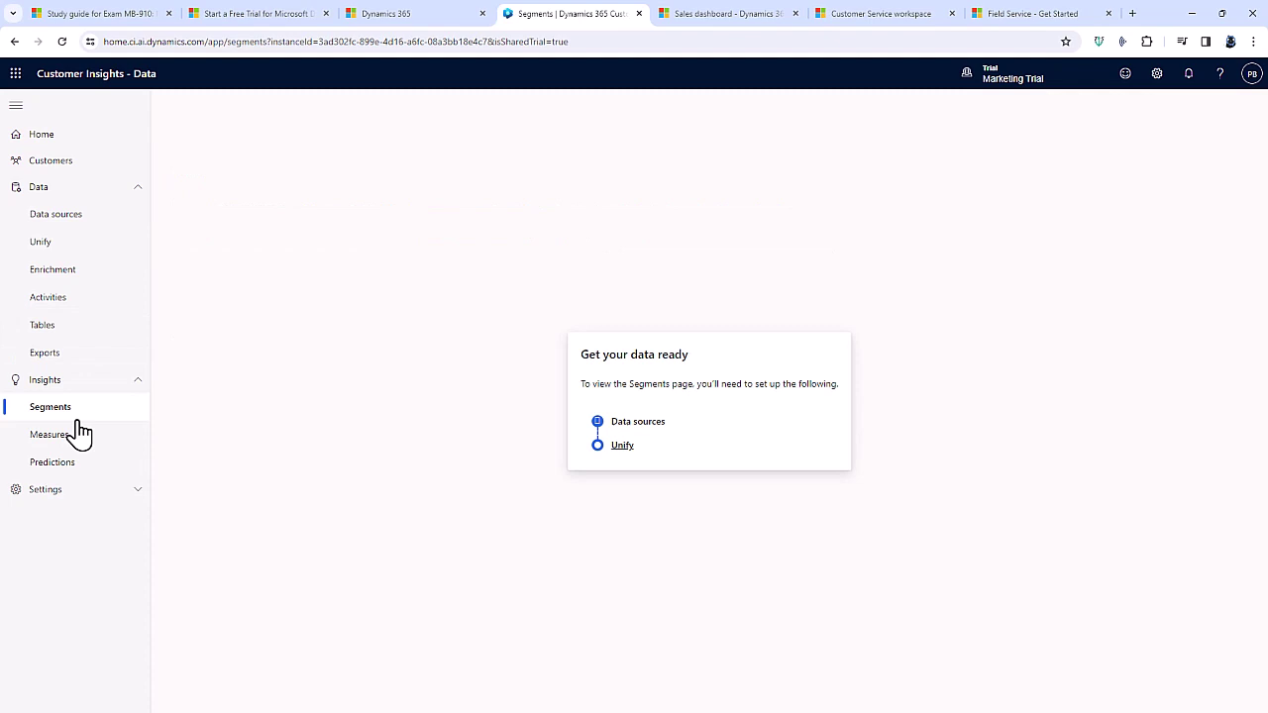
left_click(87, 462)
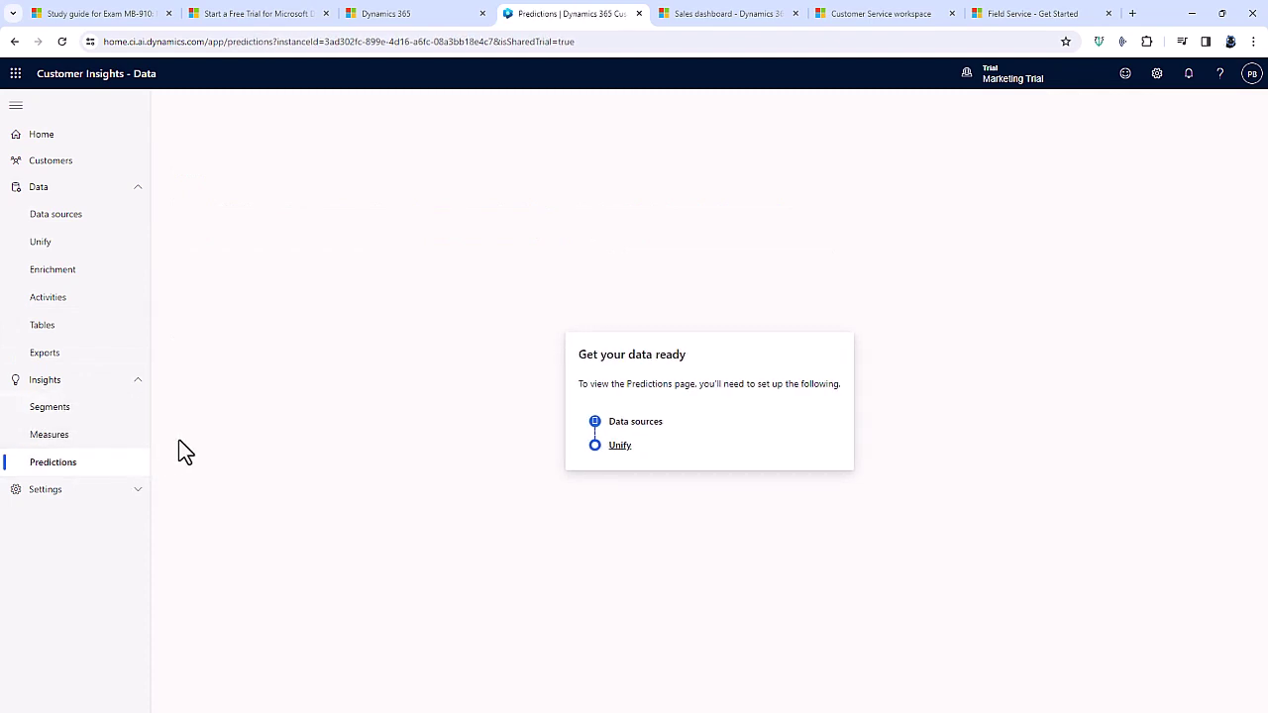
Check the environment list, then move to the Sales dashboard and dismiss its welcome panel
left_click(1048, 83)
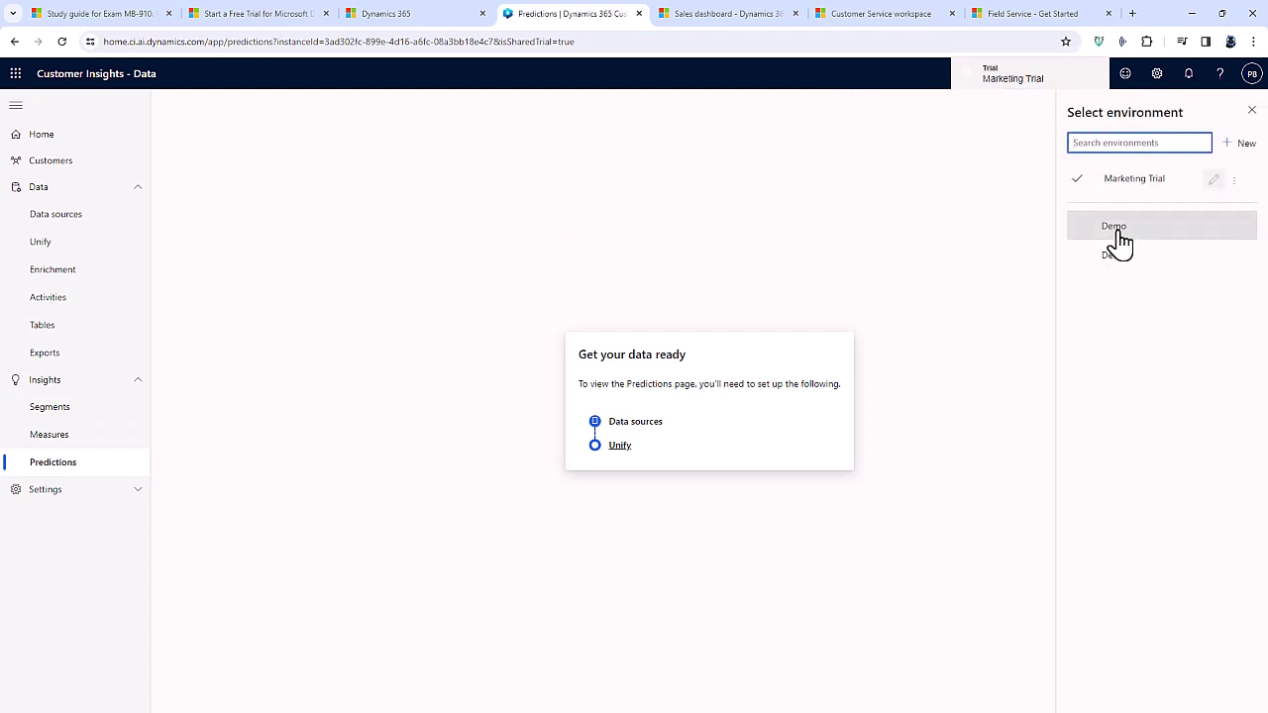
left_click(753, 18)
left_click(956, 426)
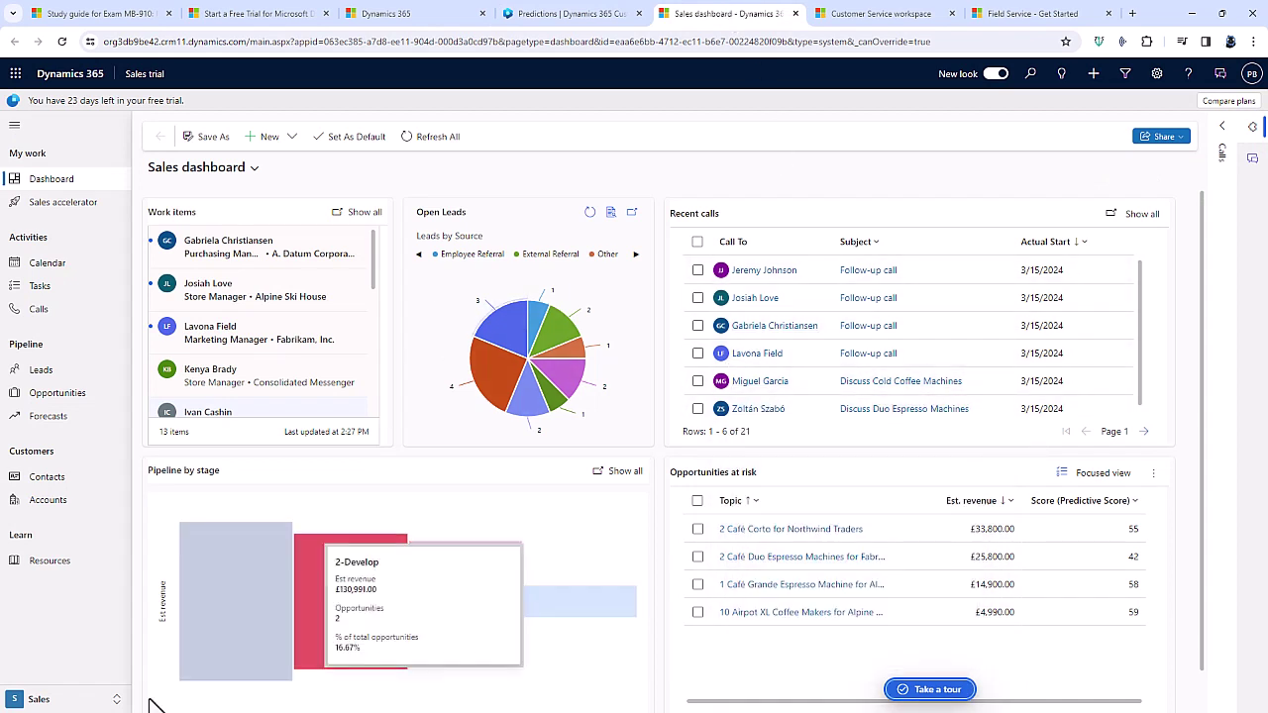
left_click(90, 699)
left_click(74, 626)
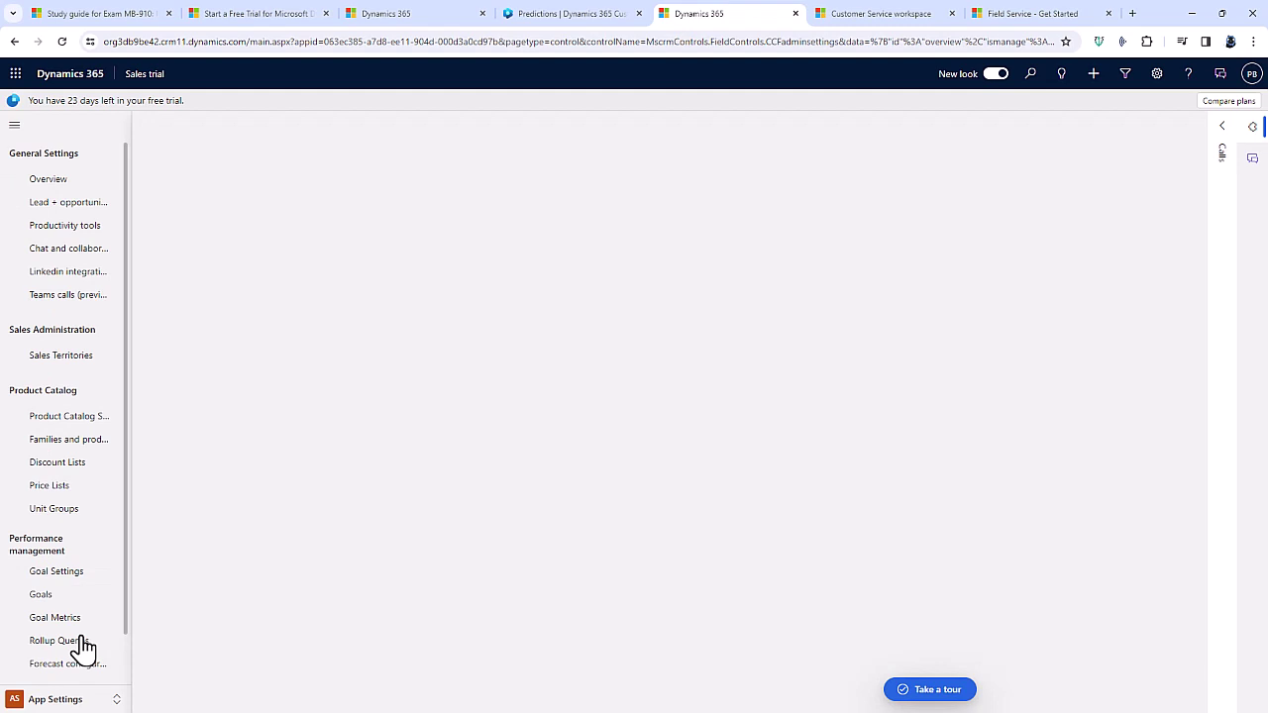
scroll(92, 595, "down", 1)
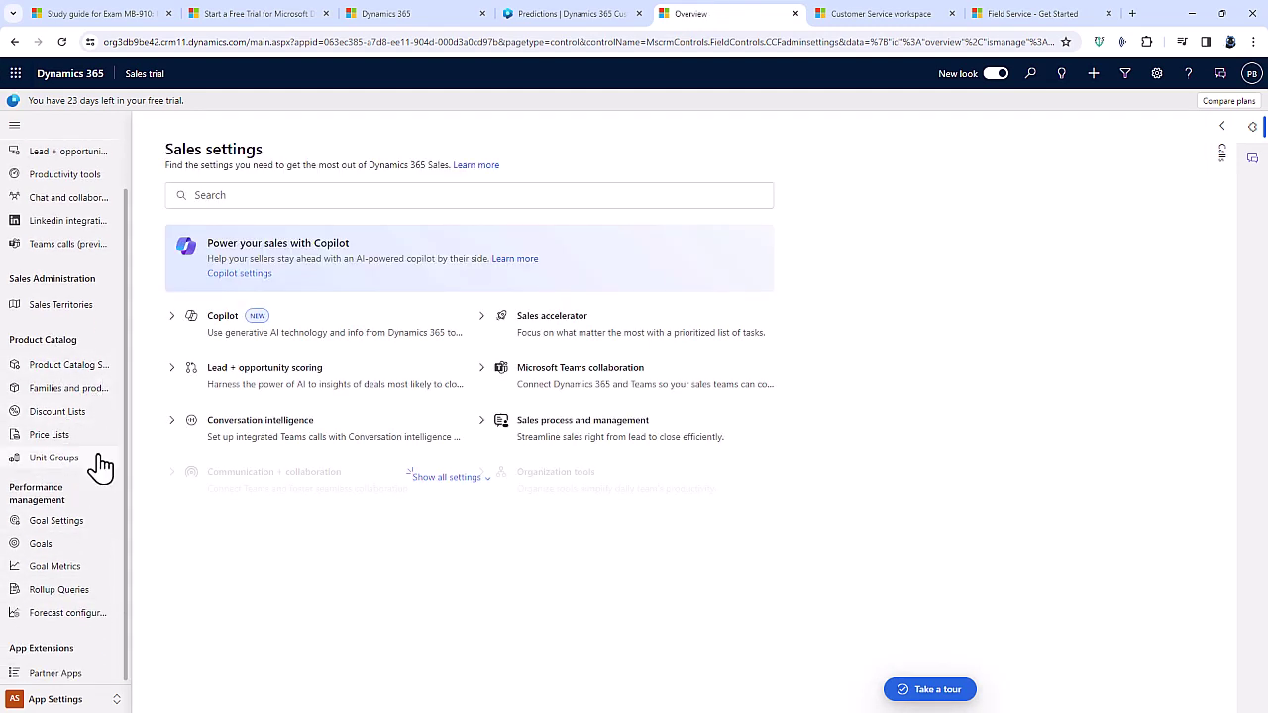
left_click(67, 397)
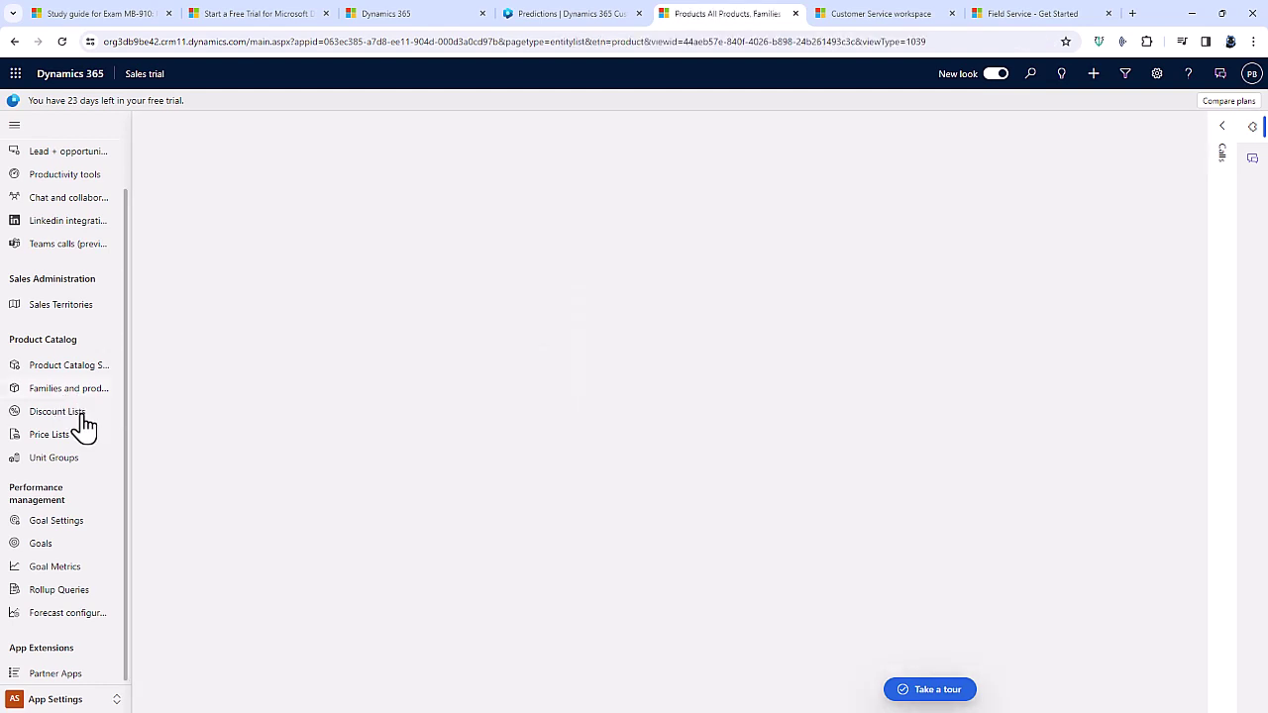
left_click(78, 464)
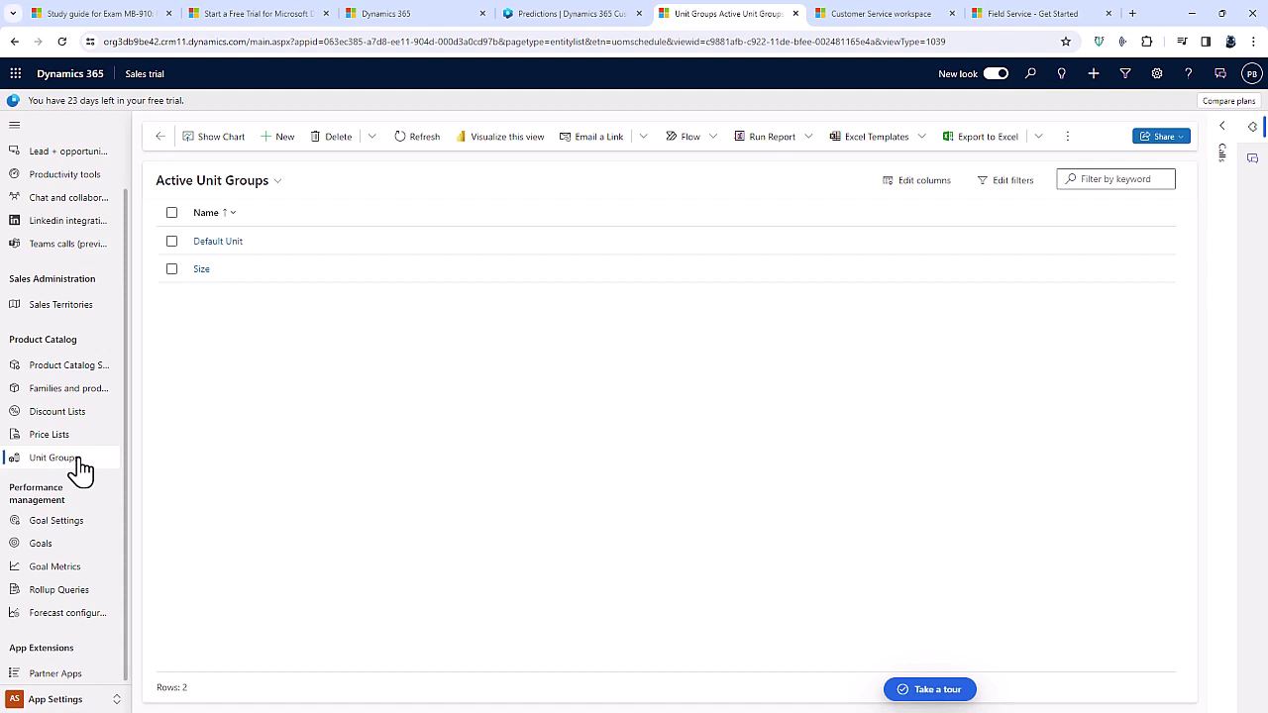
left_click(69, 436)
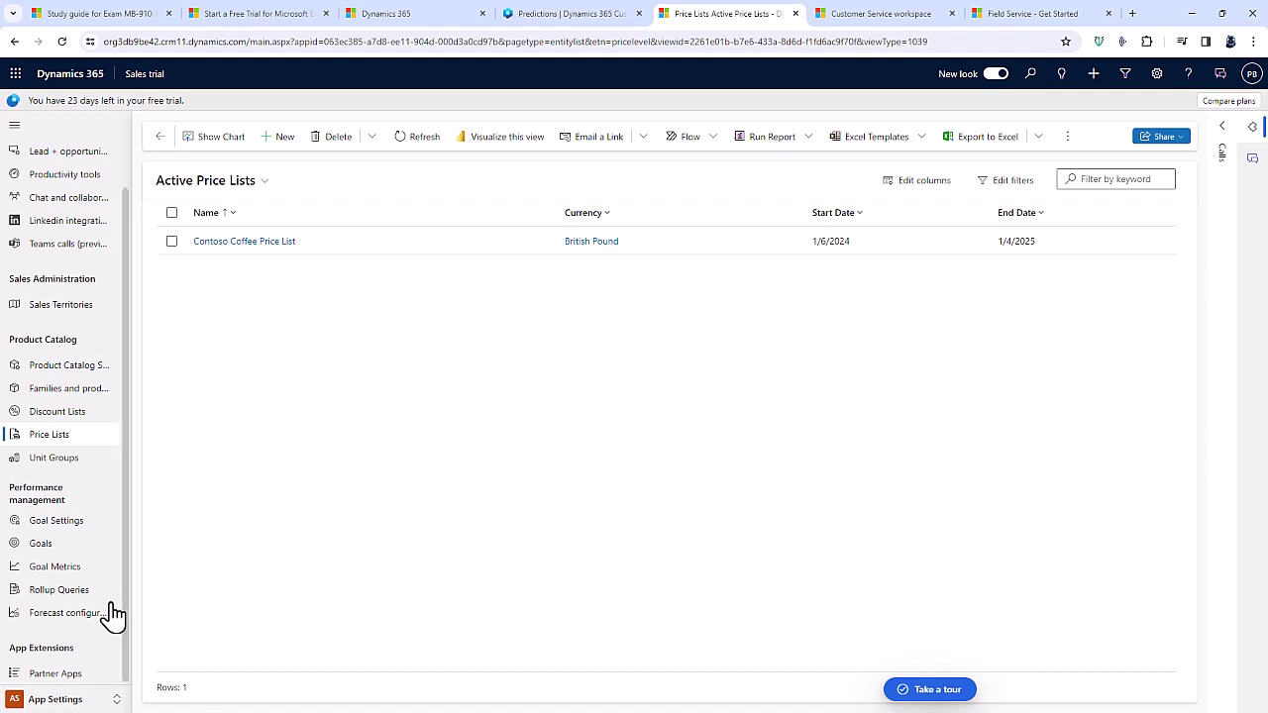
left_click(86, 701)
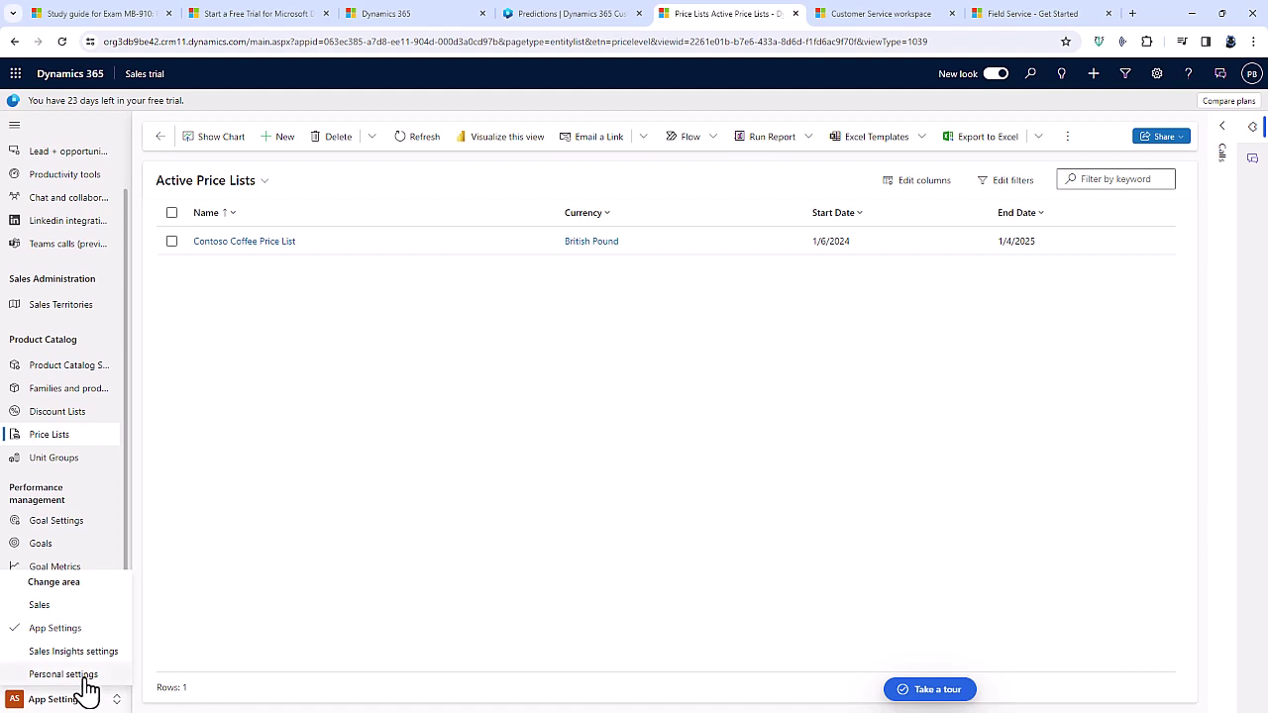
left_click(79, 606)
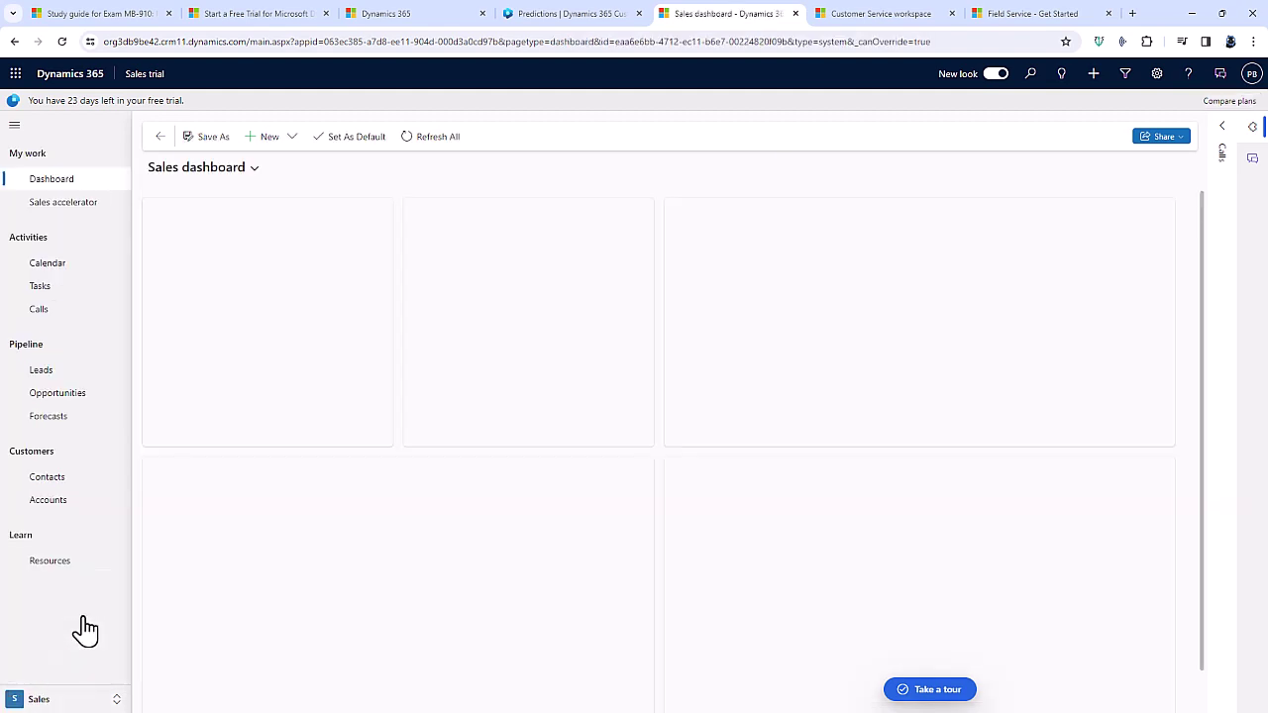
Open the second lead's follow-up call in Sales accelerator, check filter and sort options, then go to Customer Service workspace
left_click(78, 203)
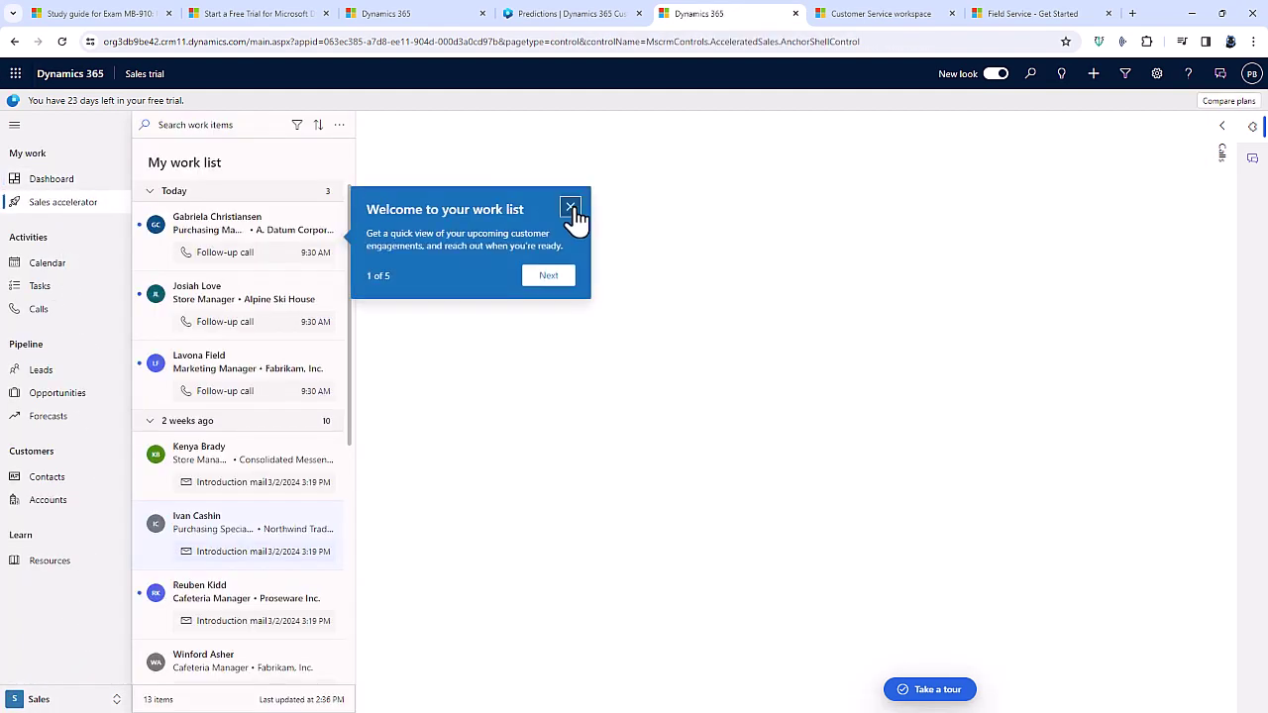
left_click(569, 207)
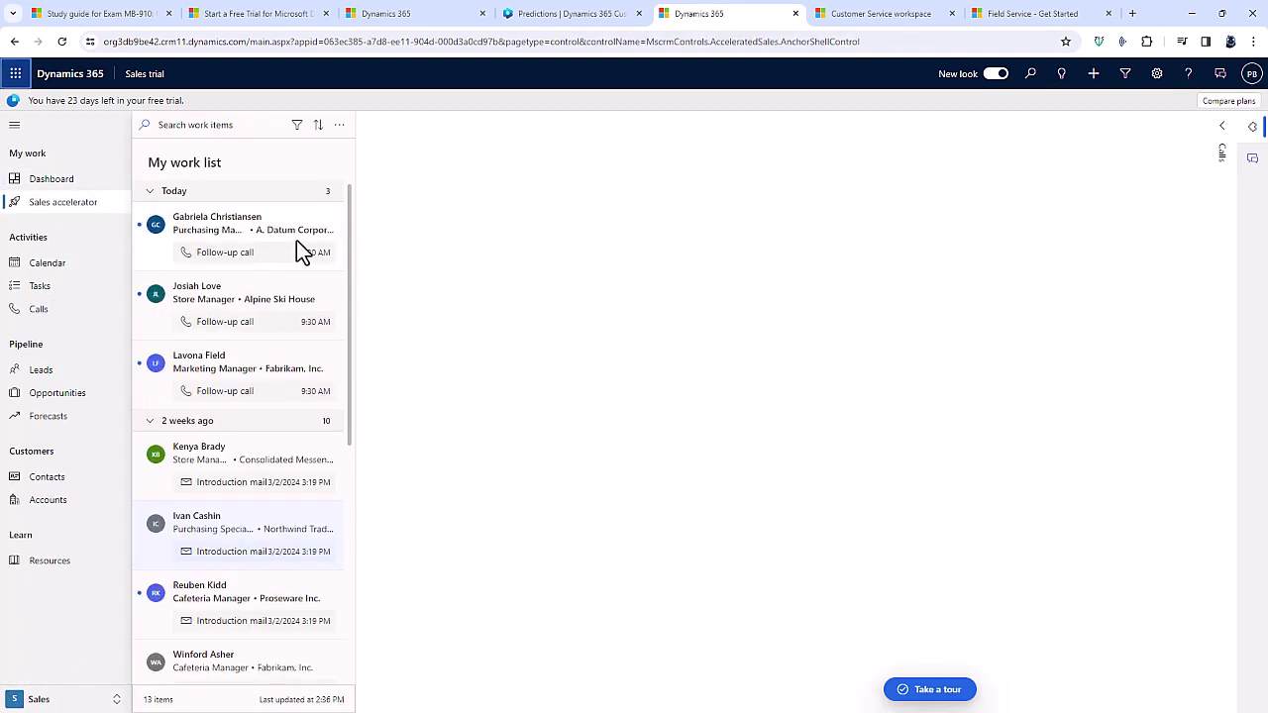
left_click(265, 315)
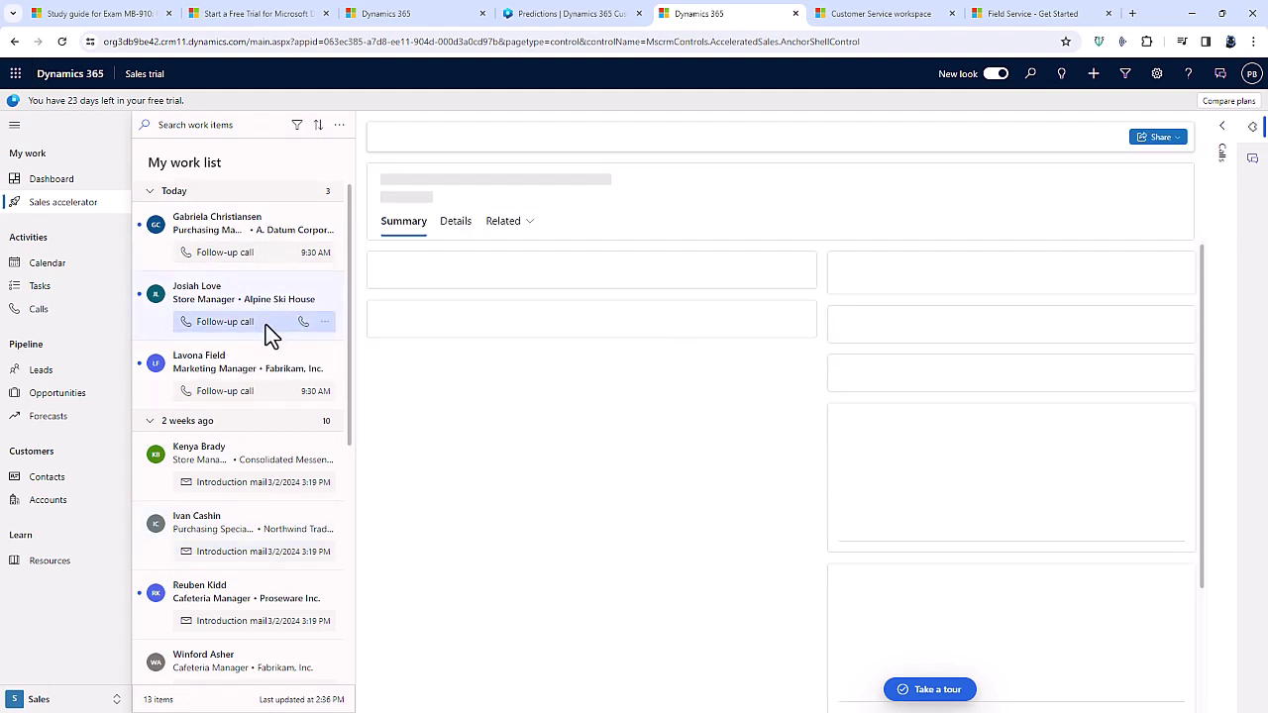
left_click(296, 129)
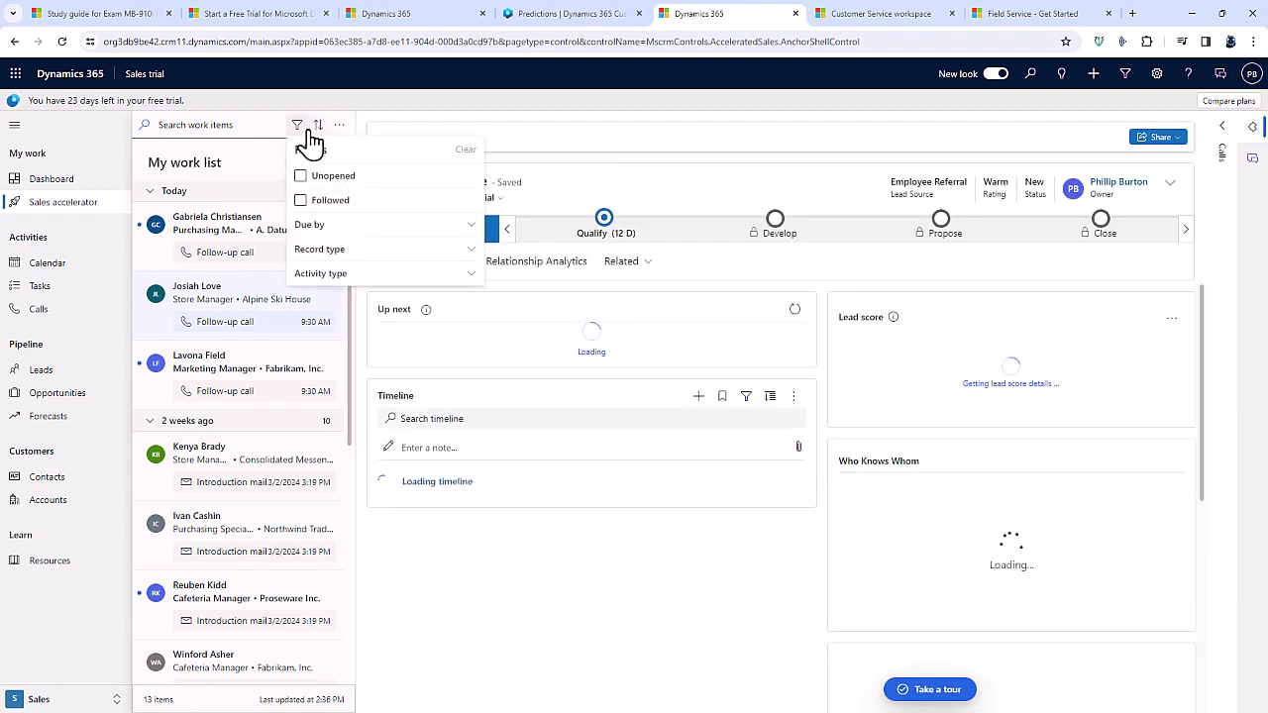
left_click(316, 129)
left_click(319, 128)
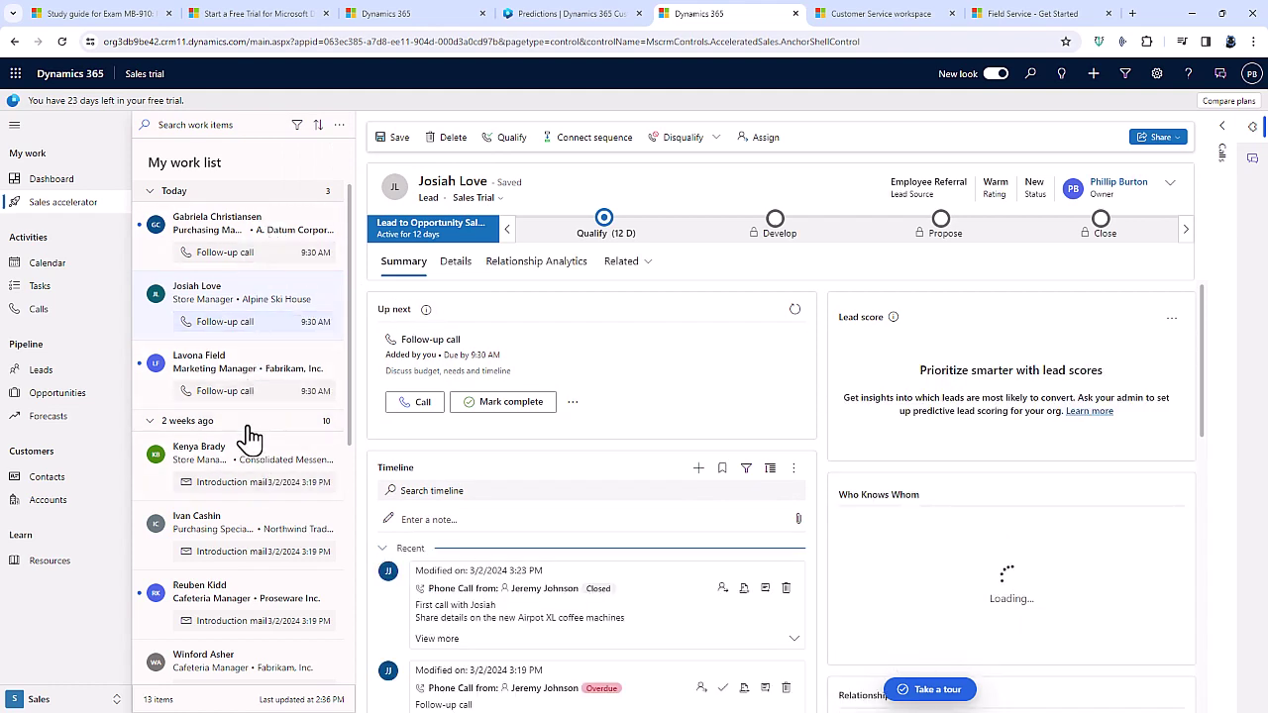
left_click(858, 31)
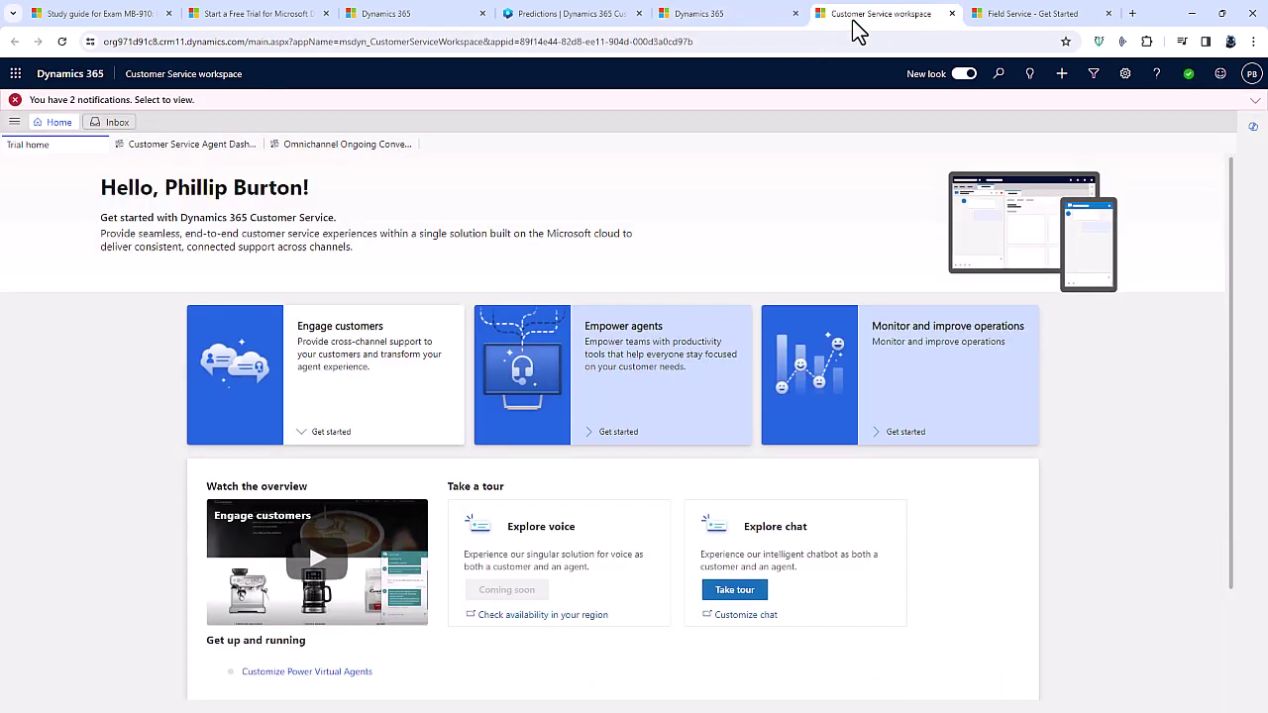
Open the mineral build-up case and try the Copilot, smart assist, agent scripts and knowledge search panes
left_click(119, 123)
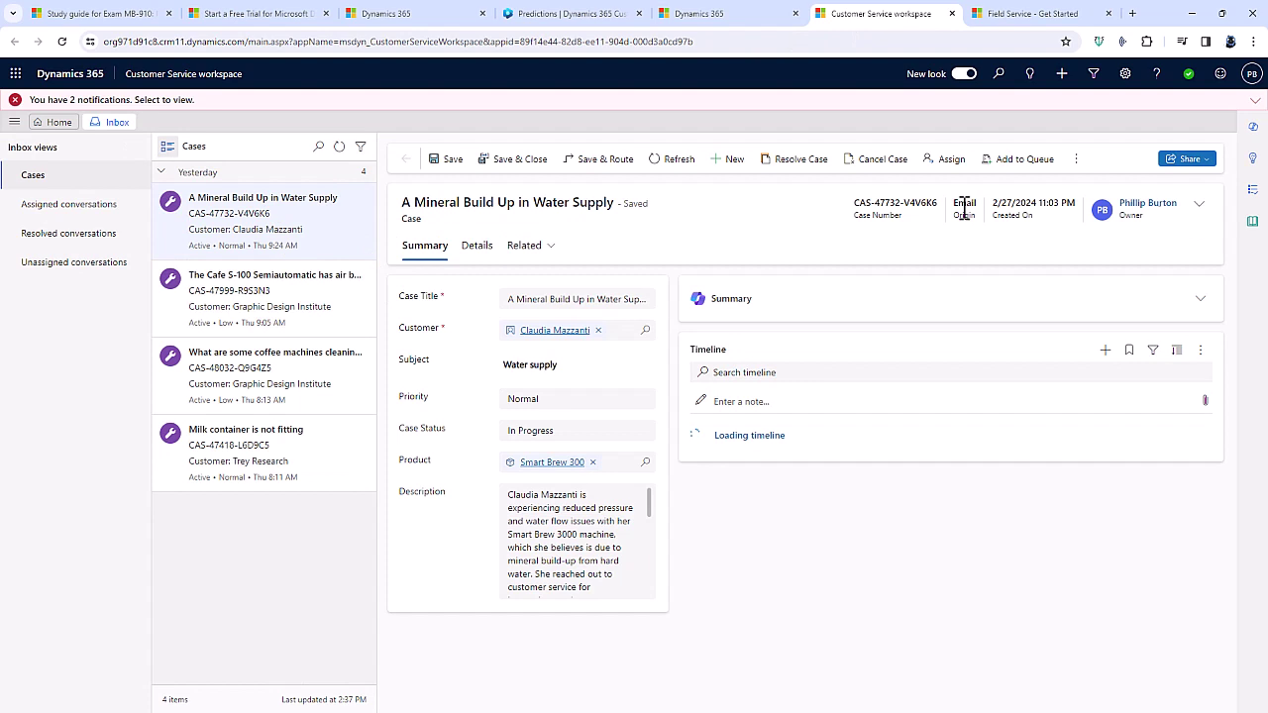
left_click(1253, 127)
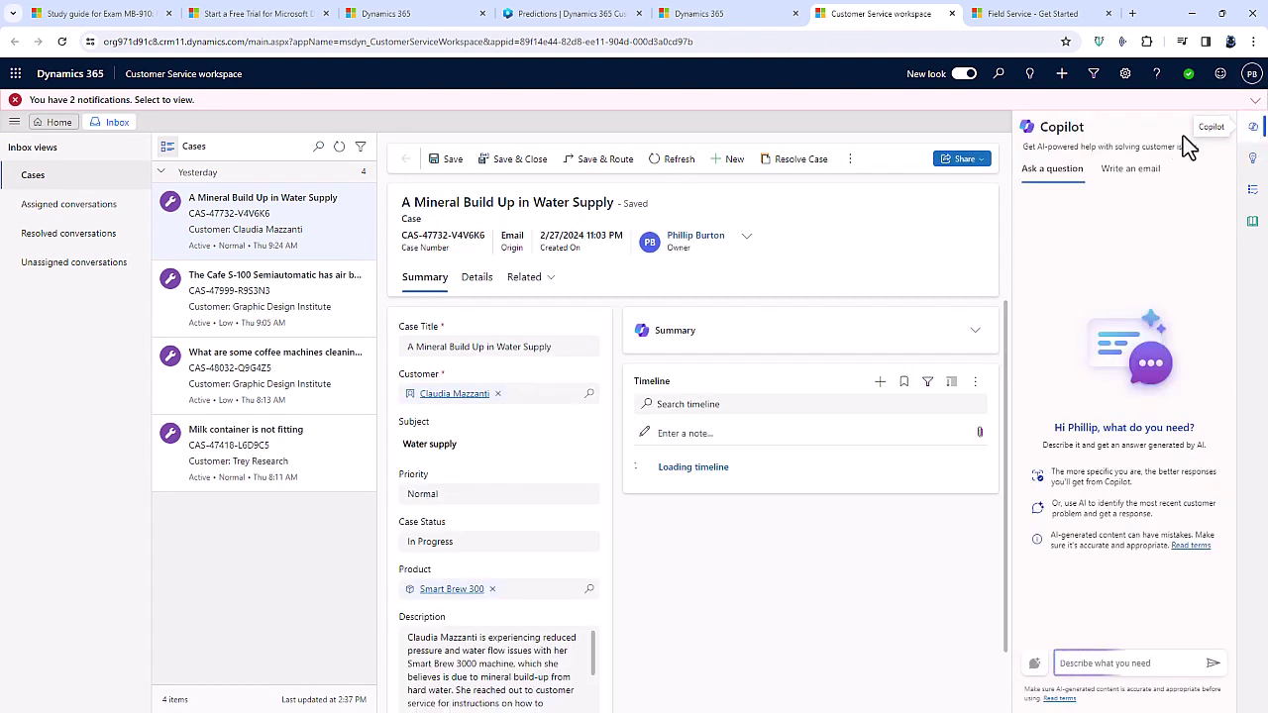
left_click(1135, 170)
left_click(1253, 160)
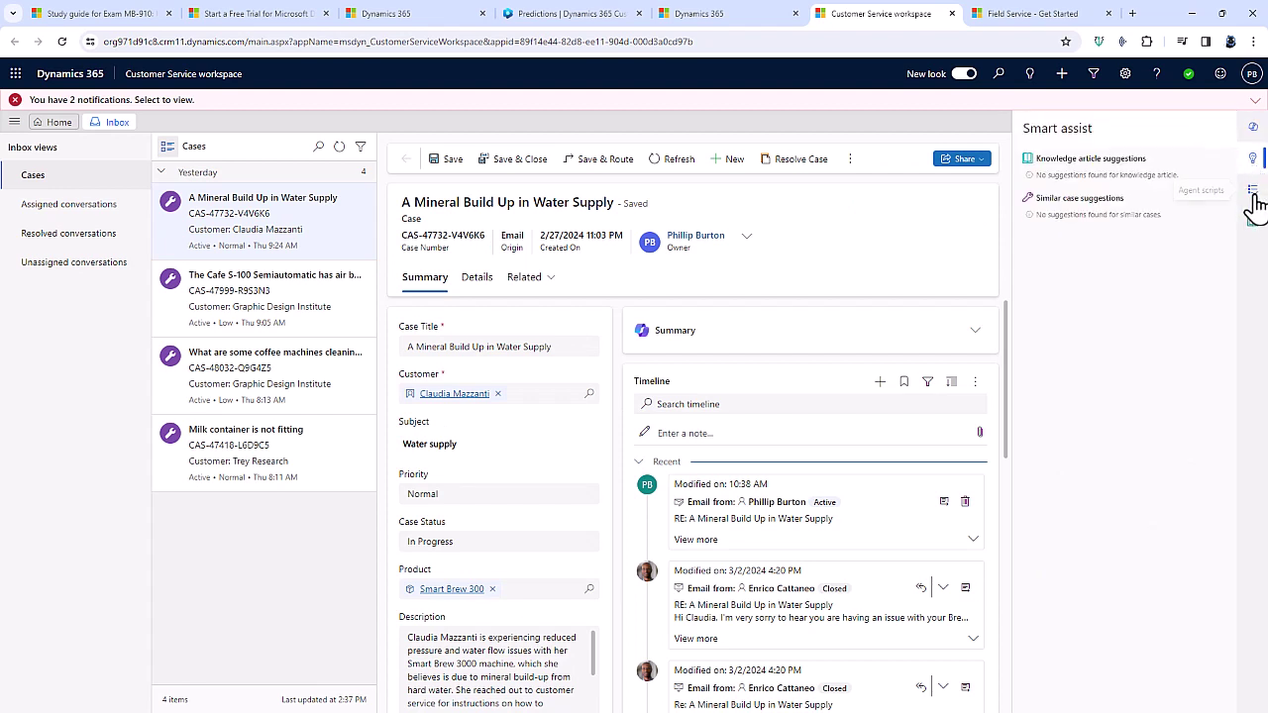
left_click(1253, 190)
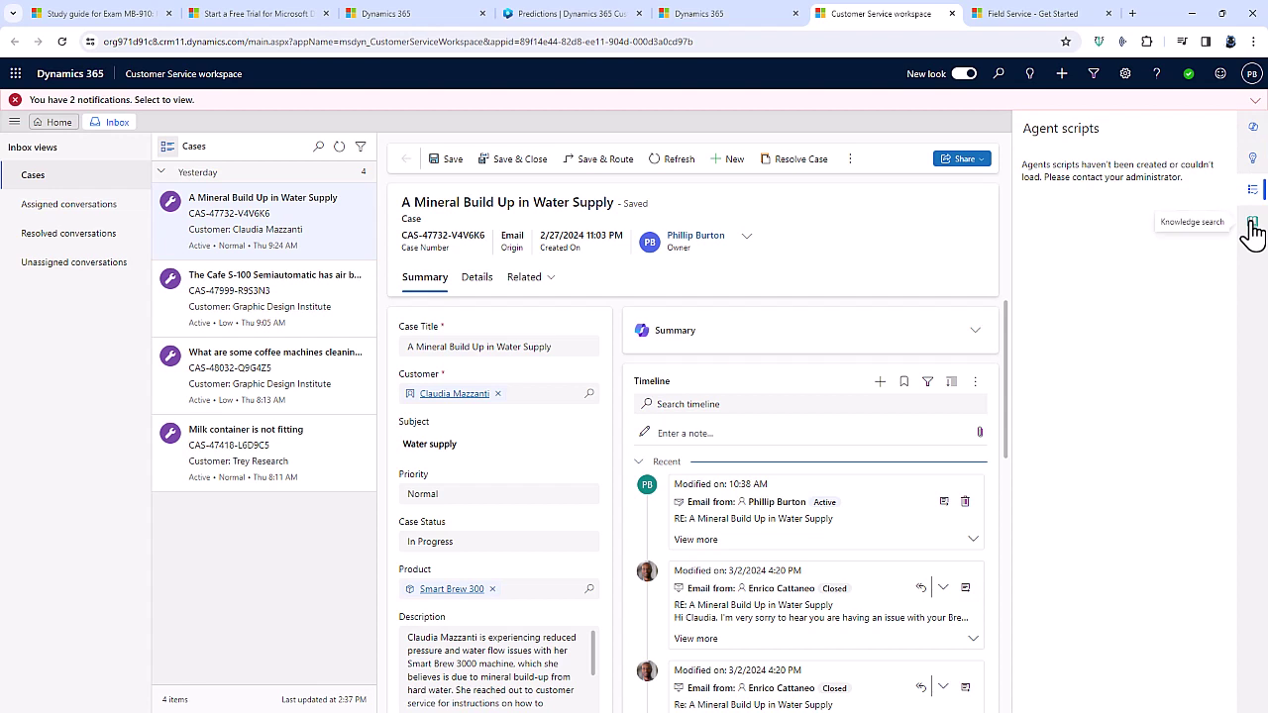
left_click(1254, 230)
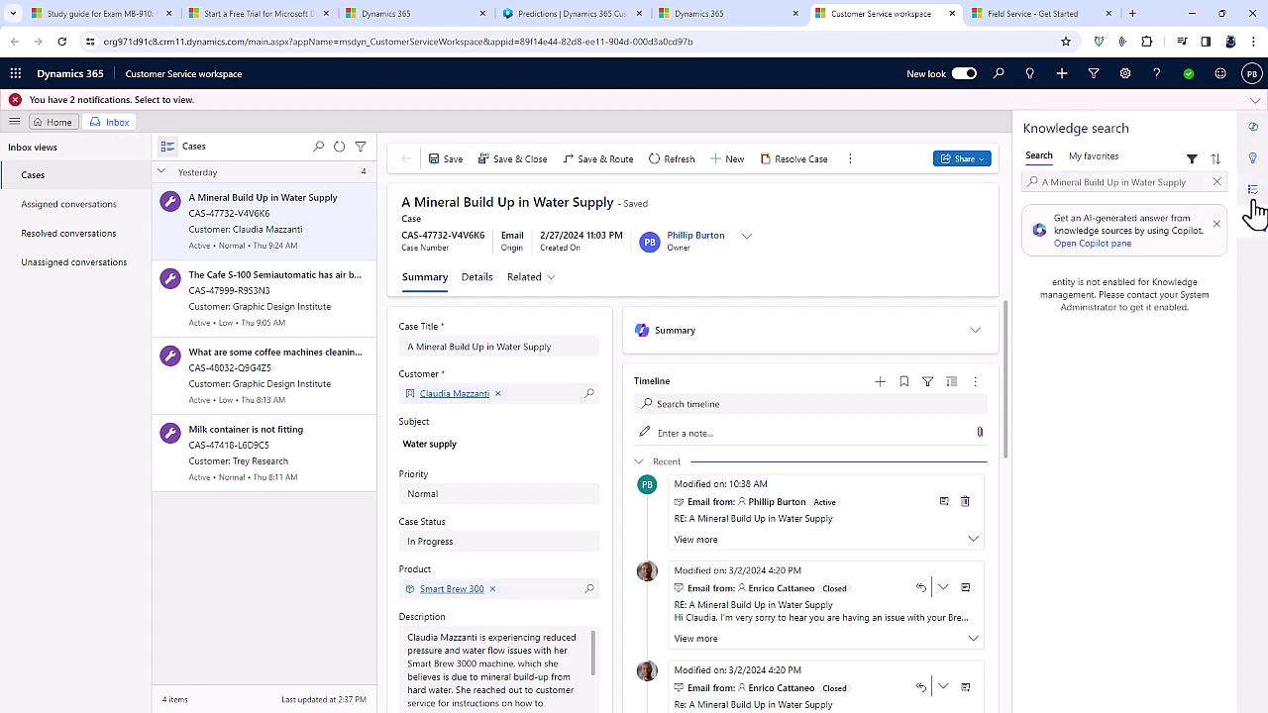
Switch to Customer Service admin center and open Manage macros from the Productivity settings
left_click(201, 75)
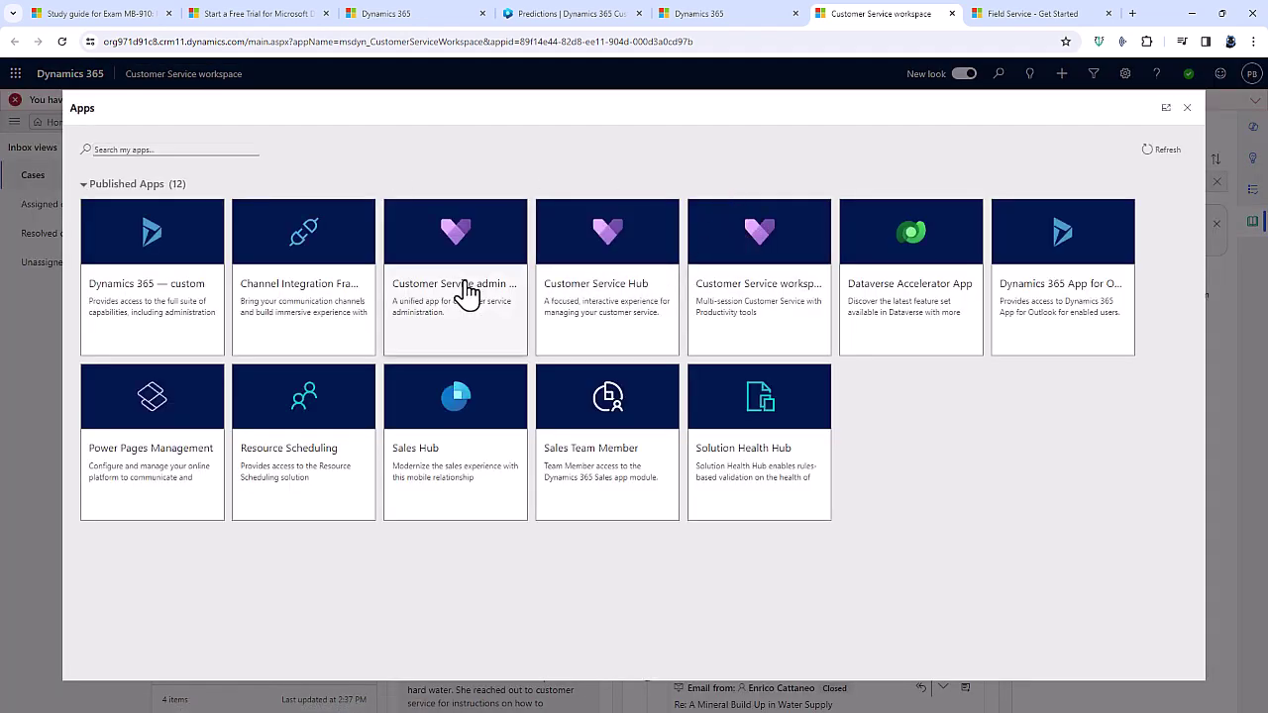
left_click(458, 287)
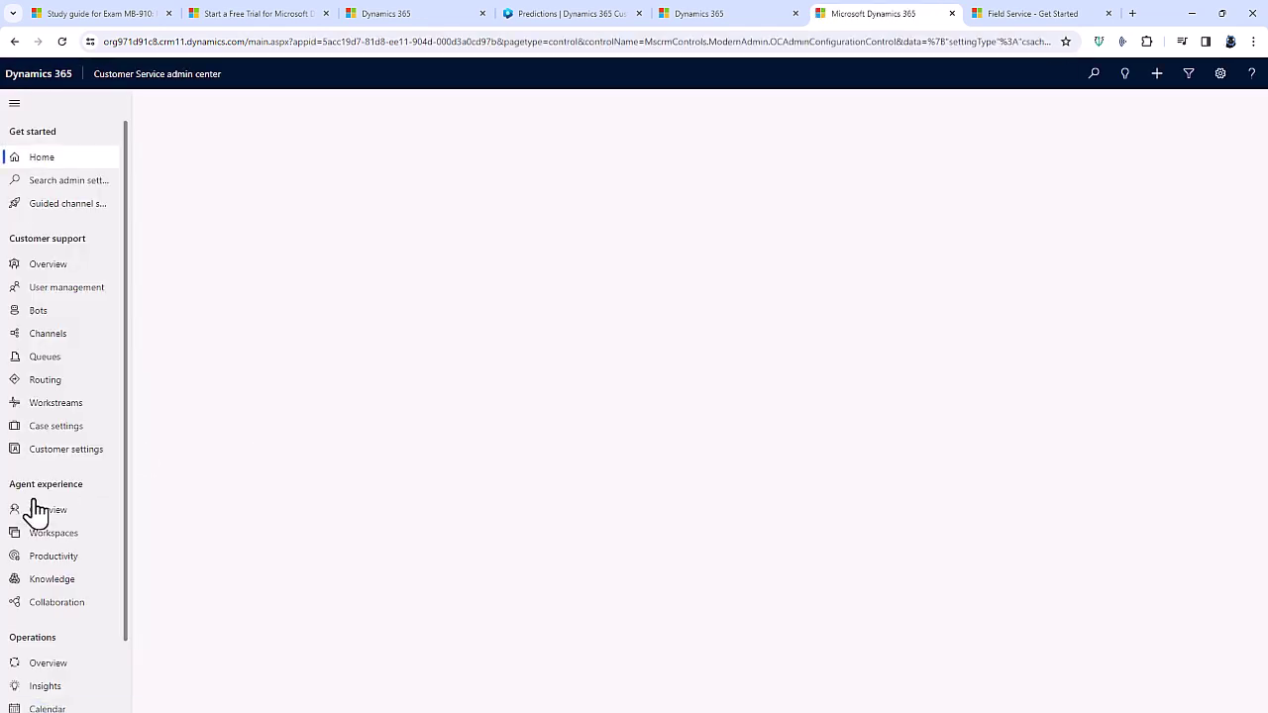
left_click(70, 561)
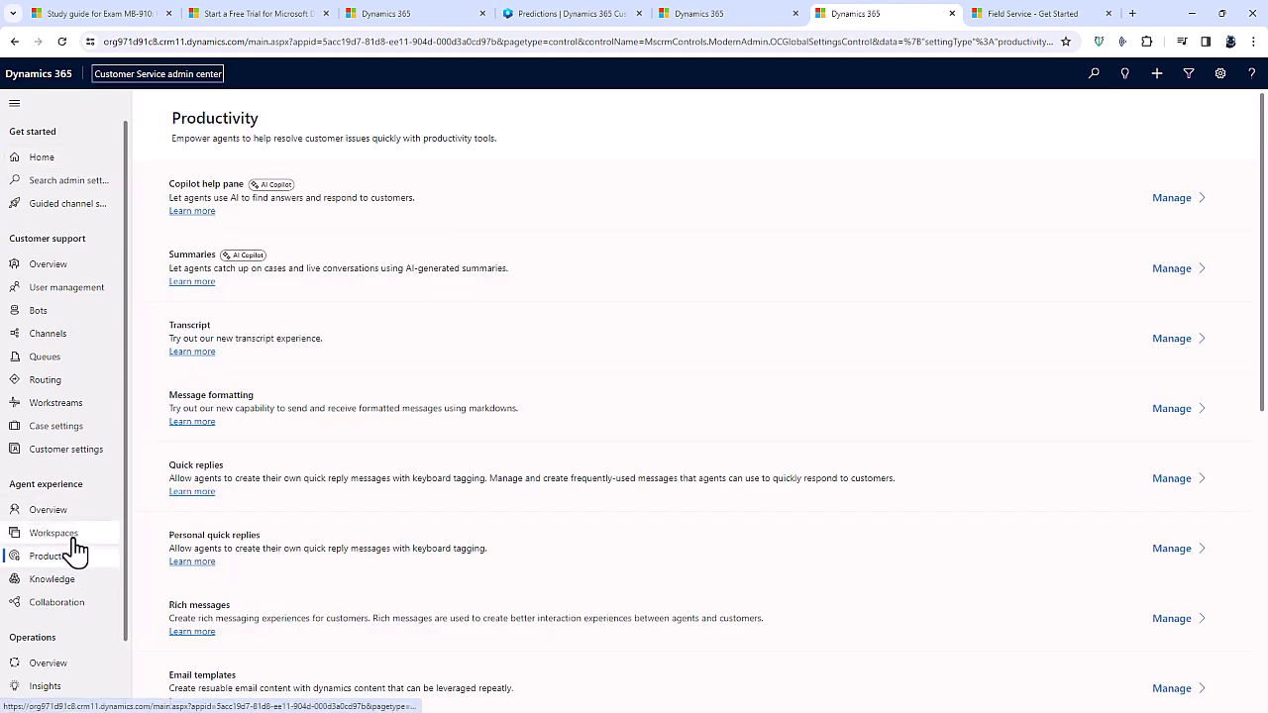
scroll(306, 535, "down", 2)
scroll(307, 536, "down", 2)
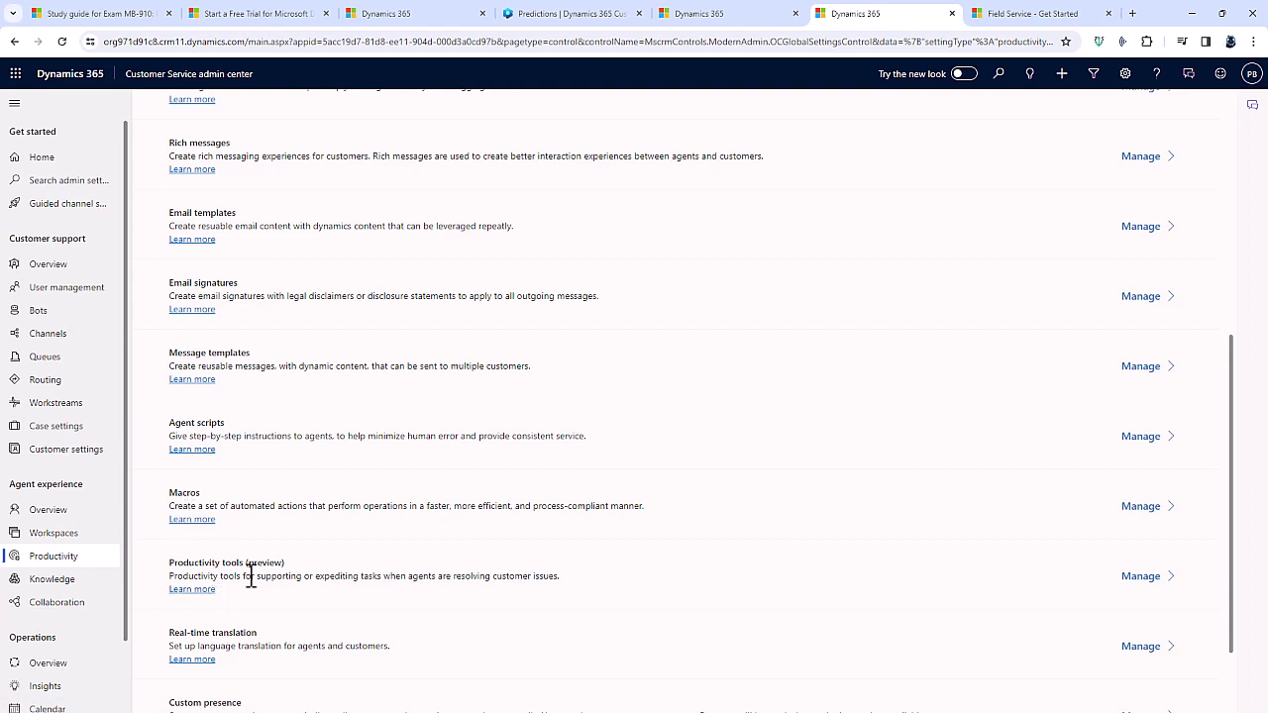
left_click(1130, 507)
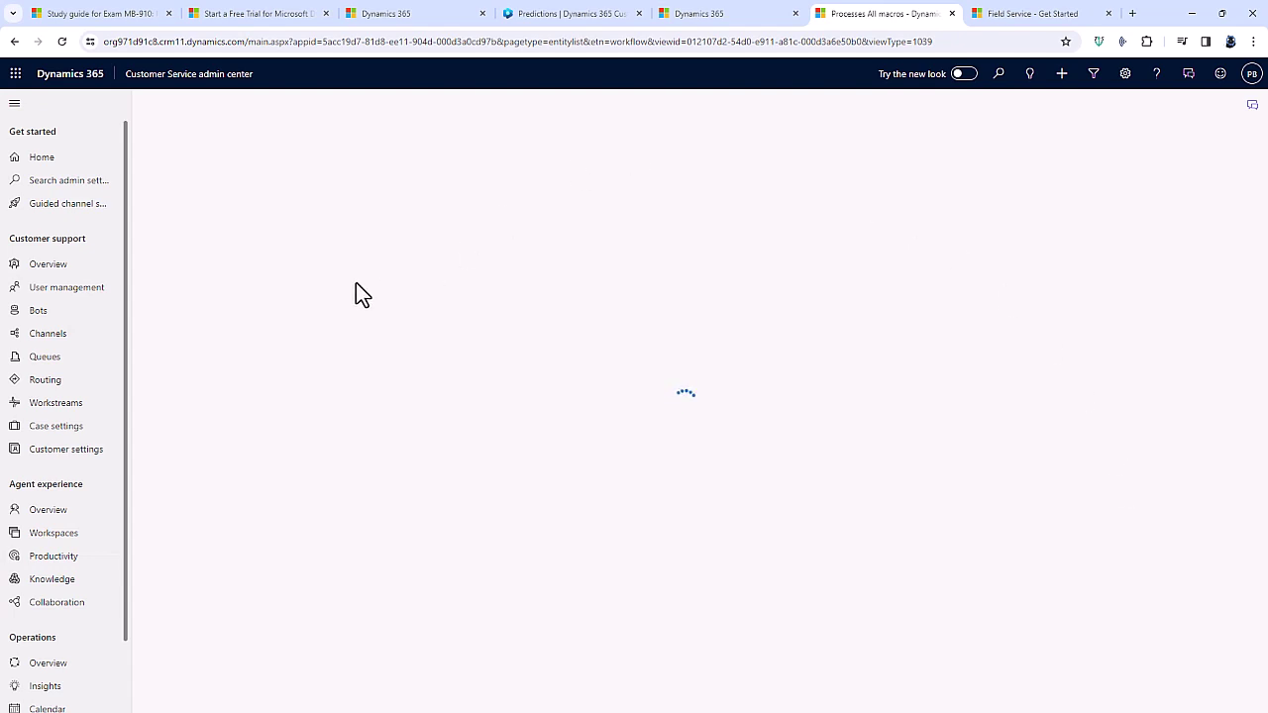
View the five-step Resolve case macro, then return to the Dynamics 365 Sales tab
left_click(188, 198)
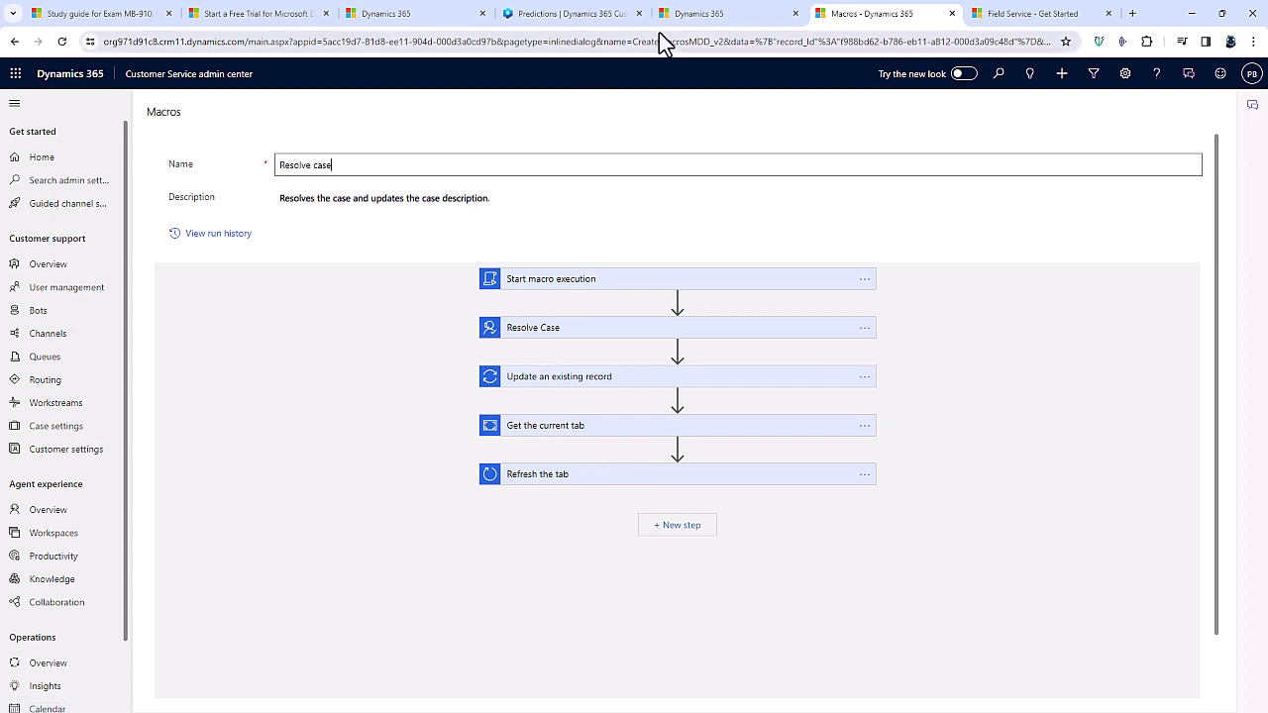
left_click(709, 15)
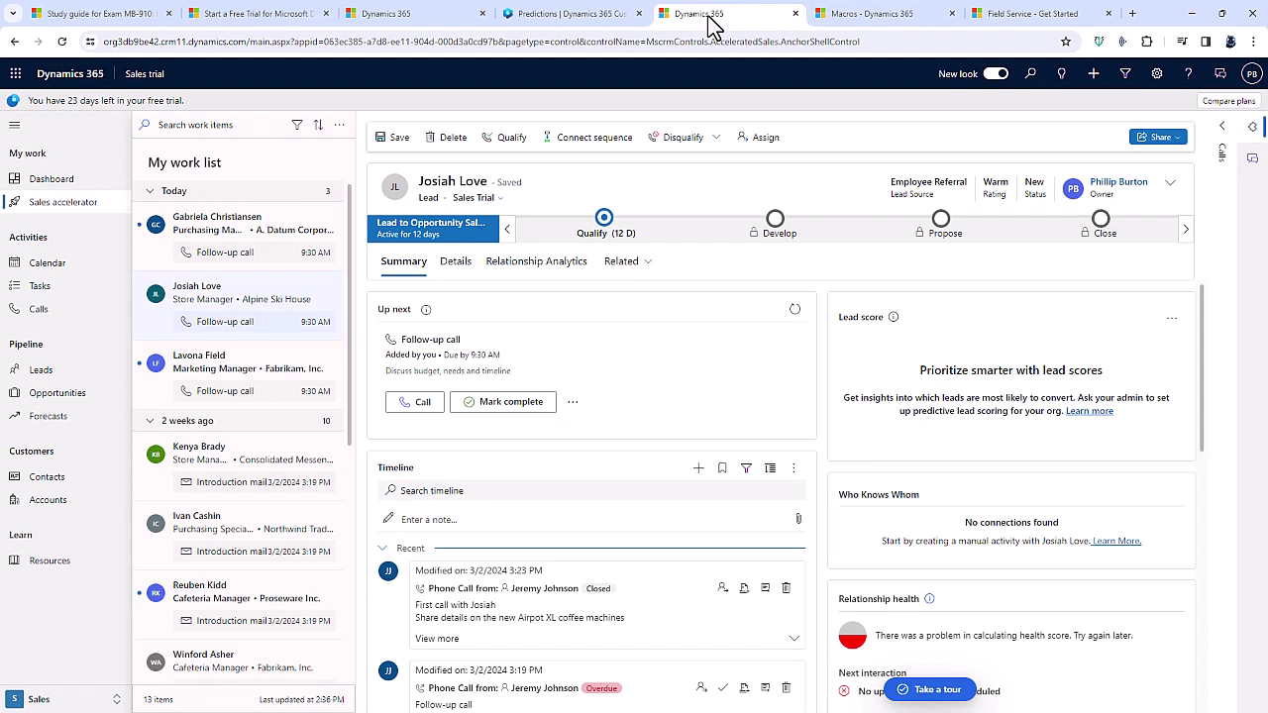
Open the draft quote for the 5 Café BG-1 Pro Grinders Northwind Traders opportunity
left_click(63, 395)
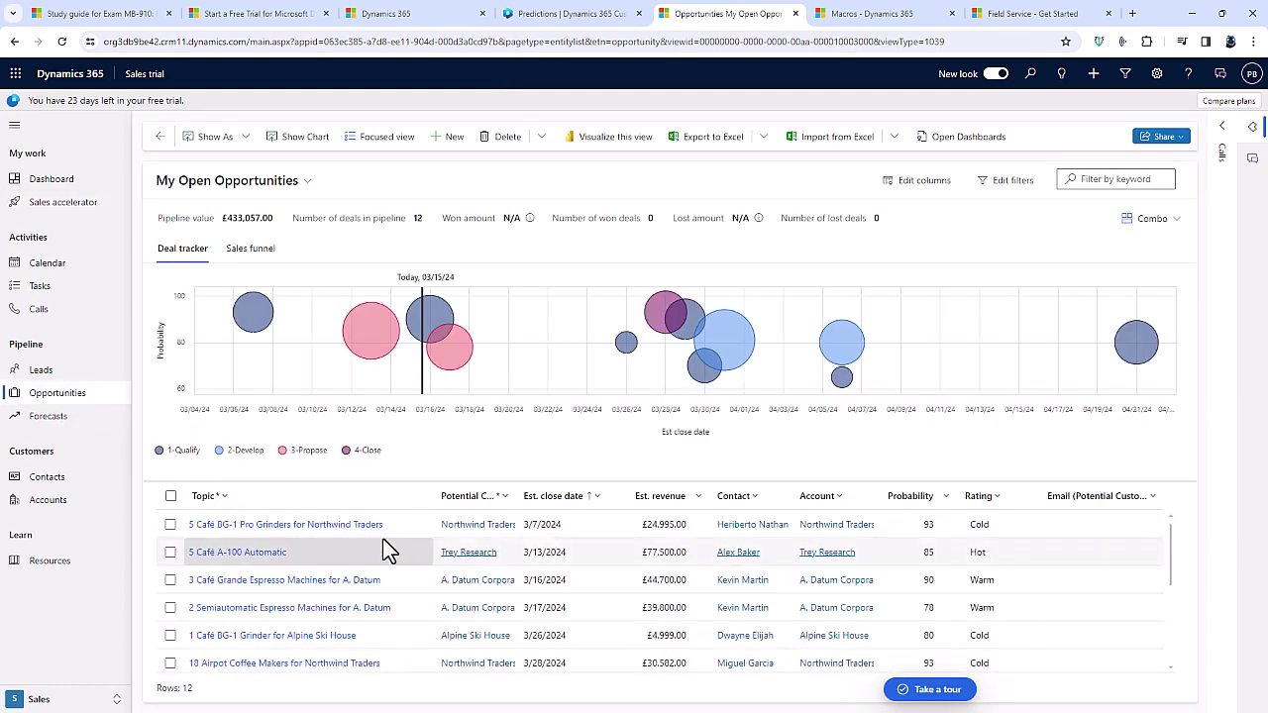
left_click(393, 533)
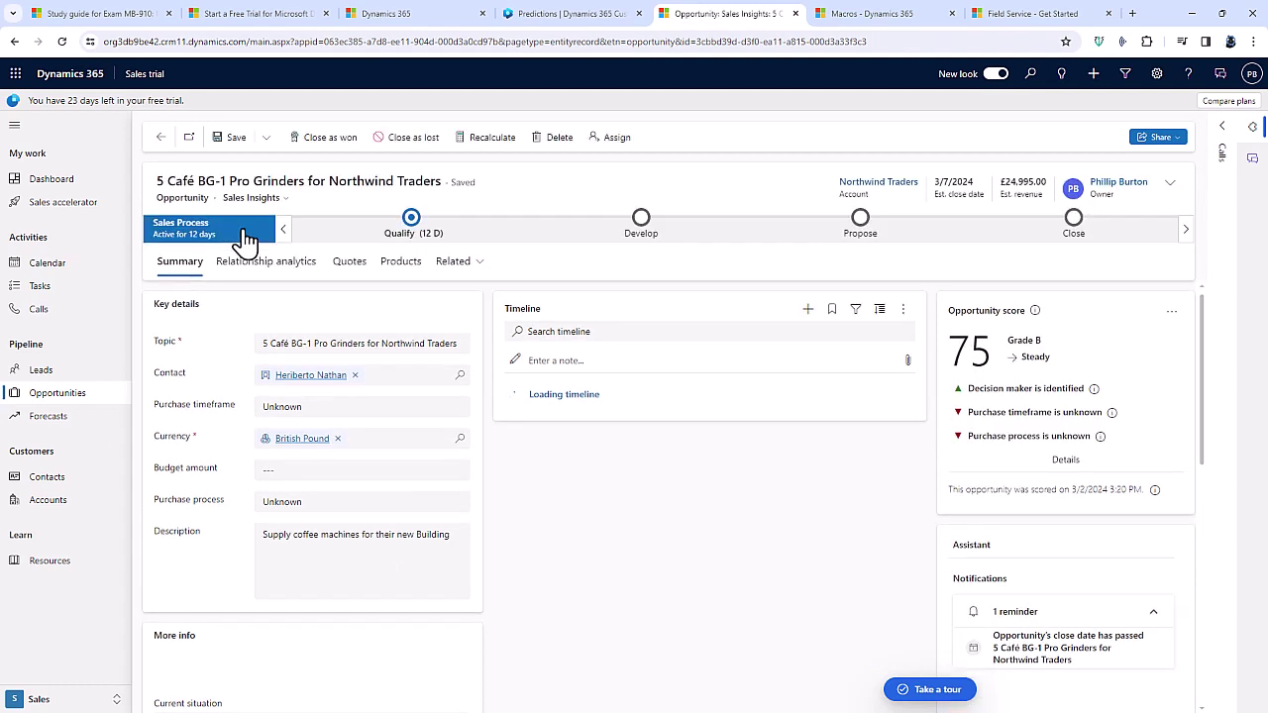
left_click(342, 269)
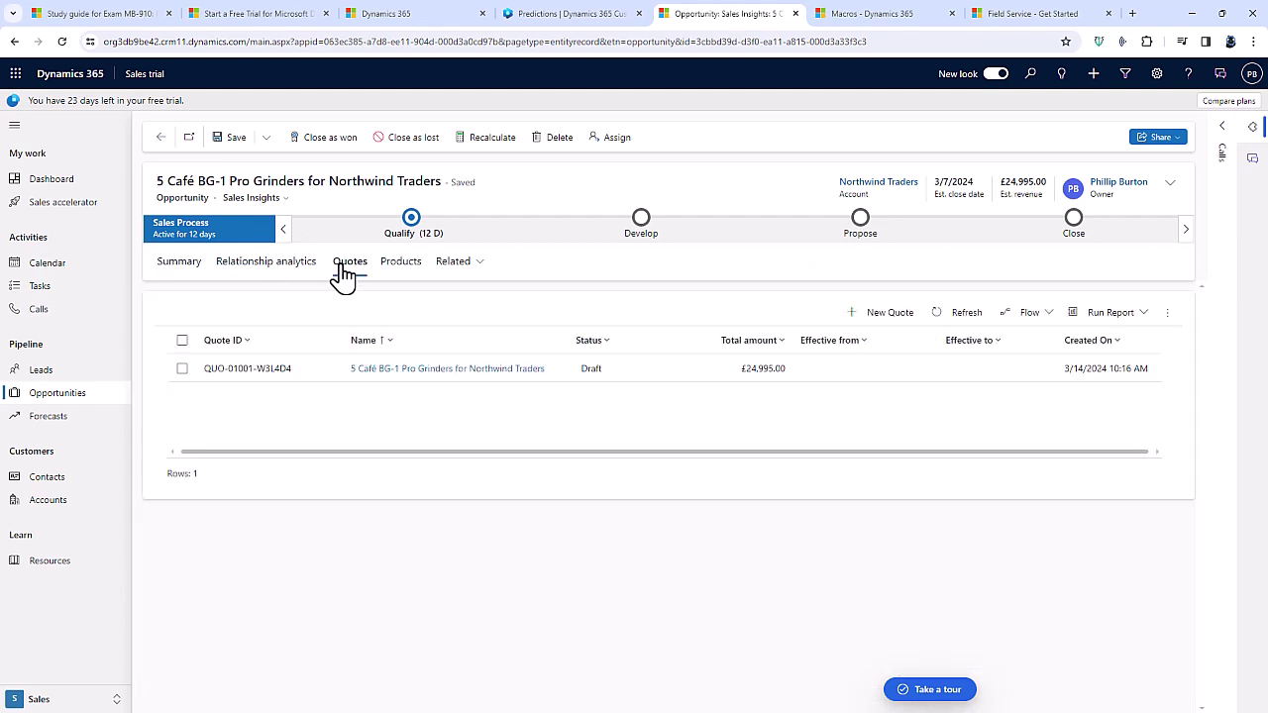
left_click(360, 378)
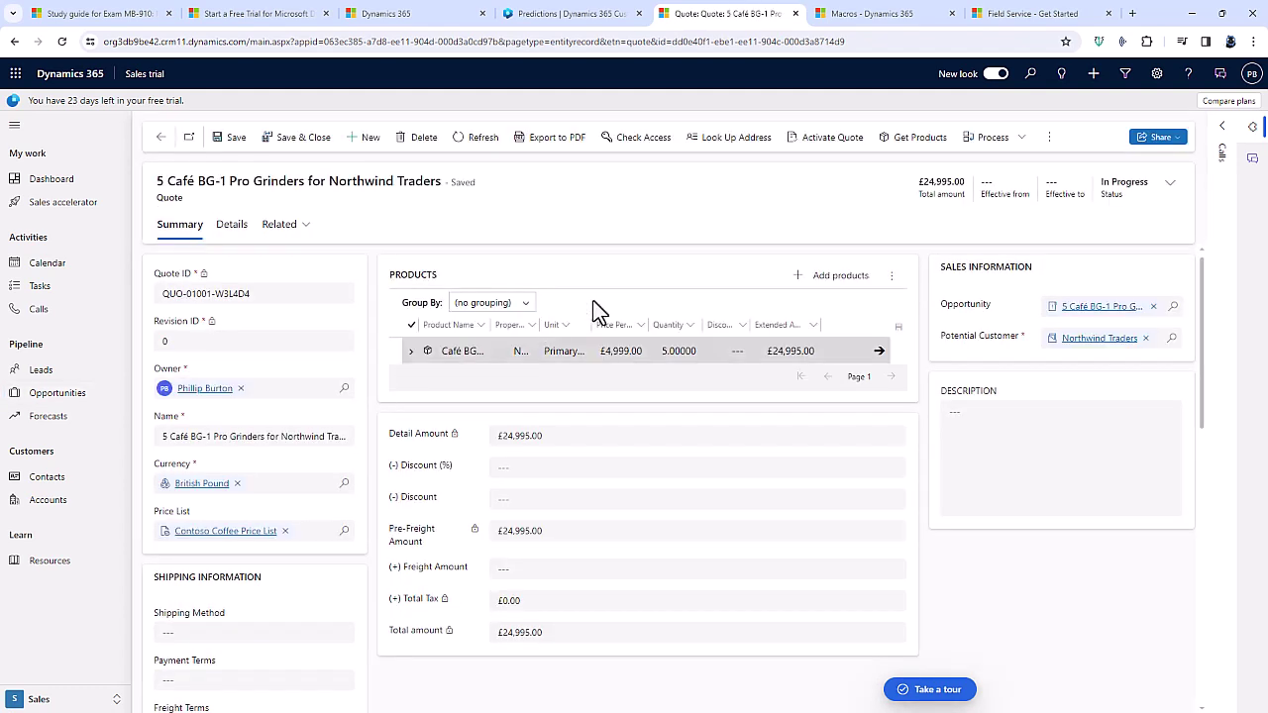
Generate the Quote Summary Word template for the quote, then return to the MB-910 study guide
left_click(1050, 138)
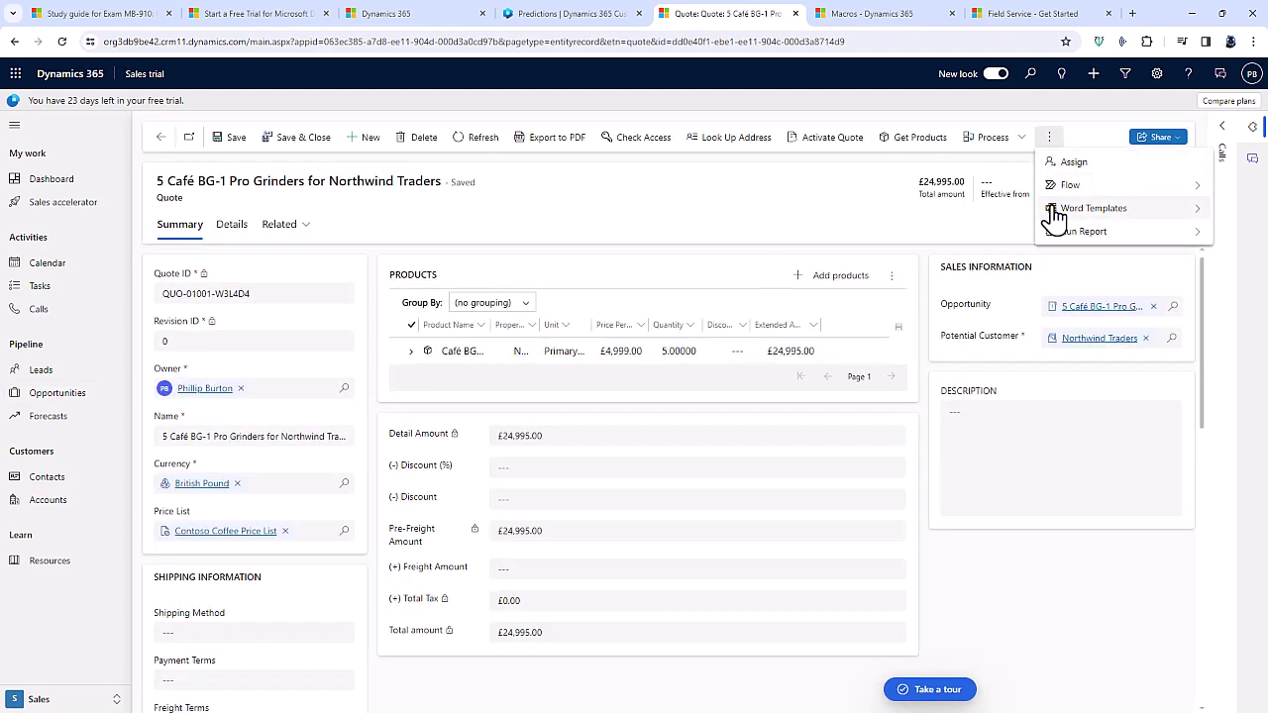
left_click(1053, 208)
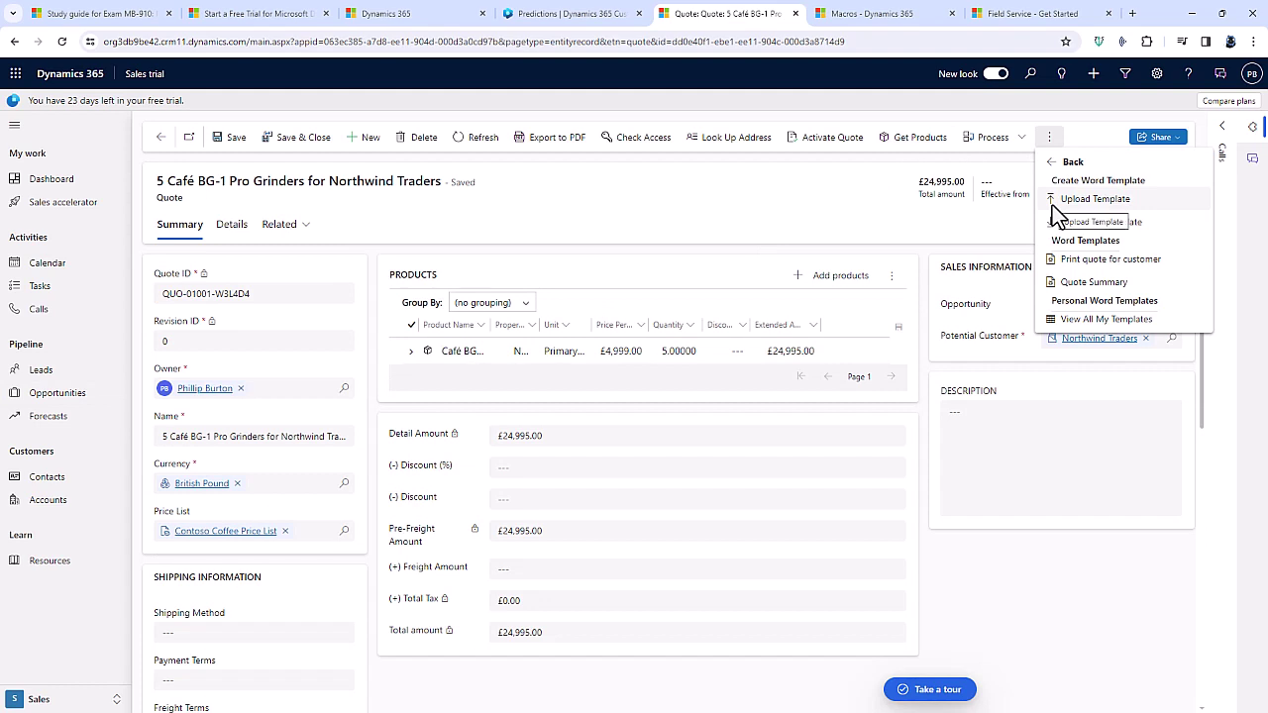
left_click(1102, 284)
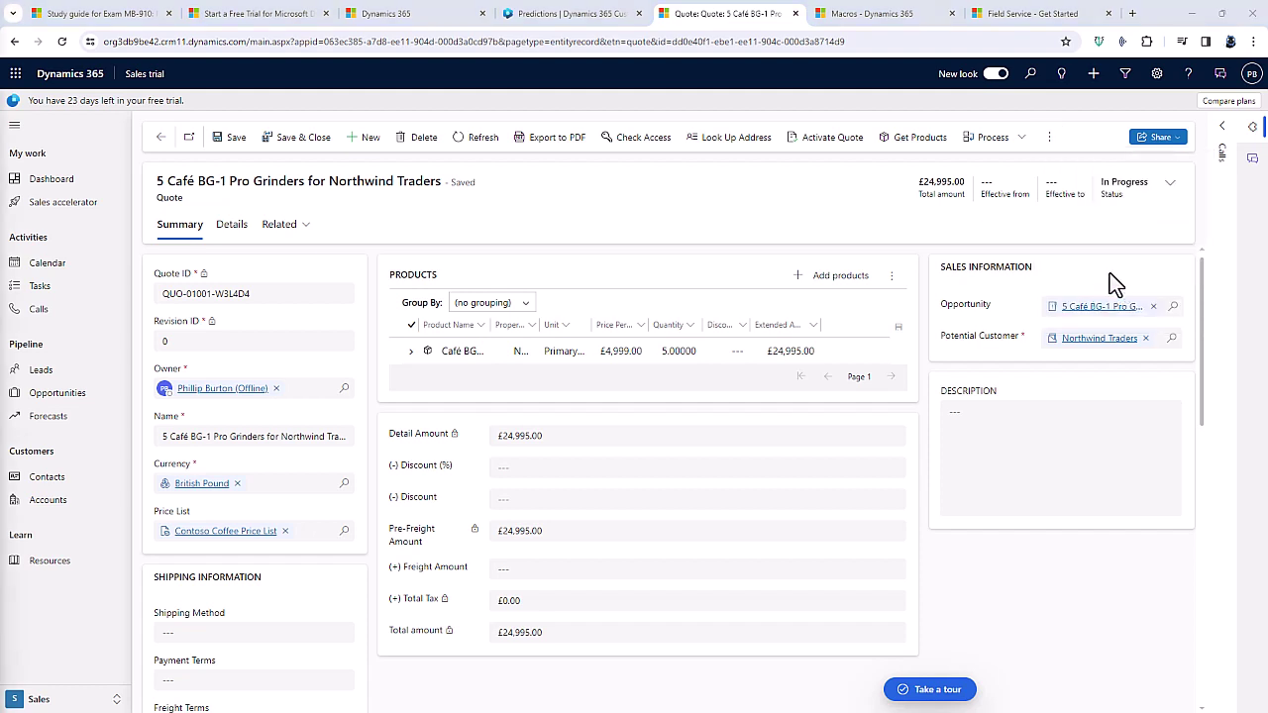
left_click(119, 19)
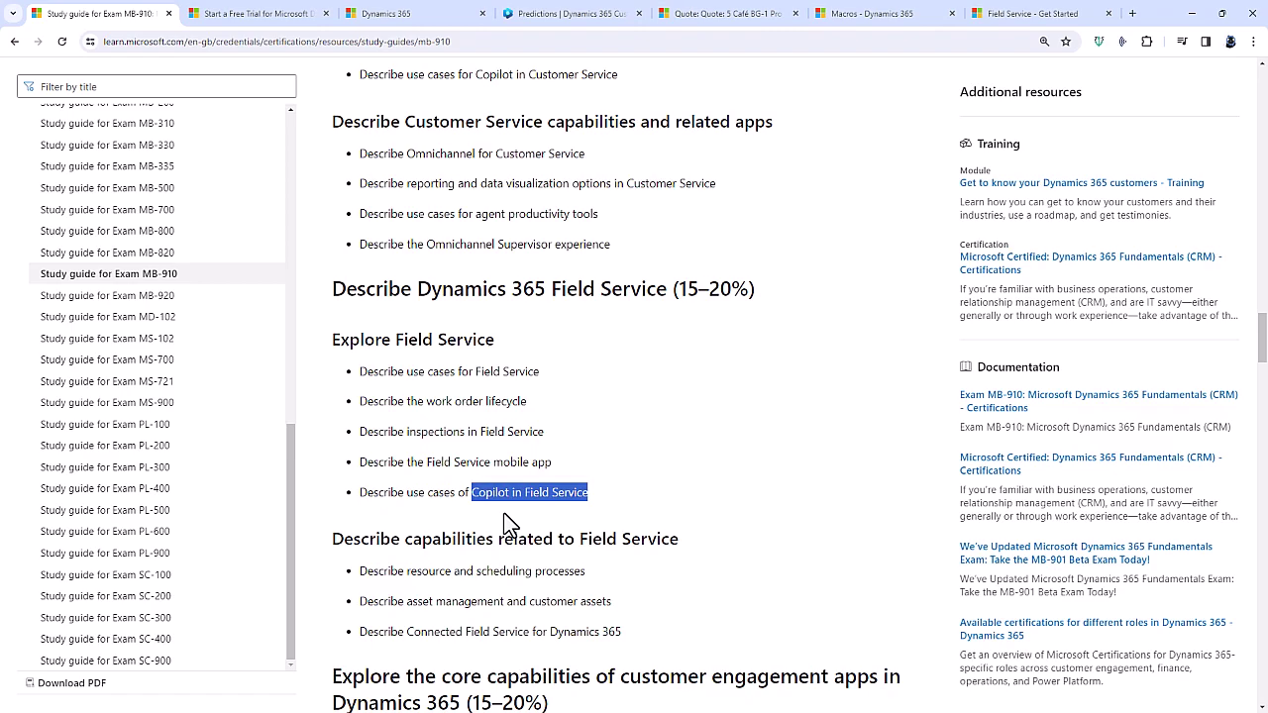
Scroll back up the MB-910 study guide to Skills at a glance and return to the previous exam page
scroll(550, 460, "up", 8)
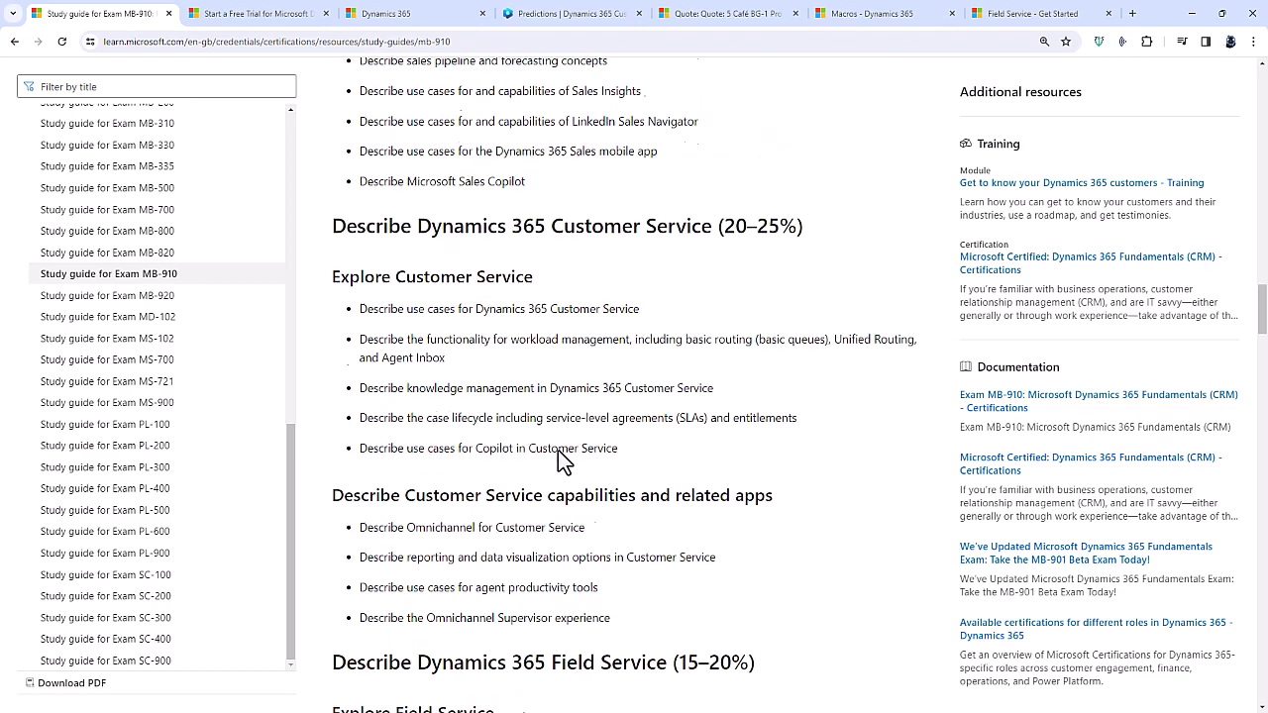
scroll(558, 450, "up", 10)
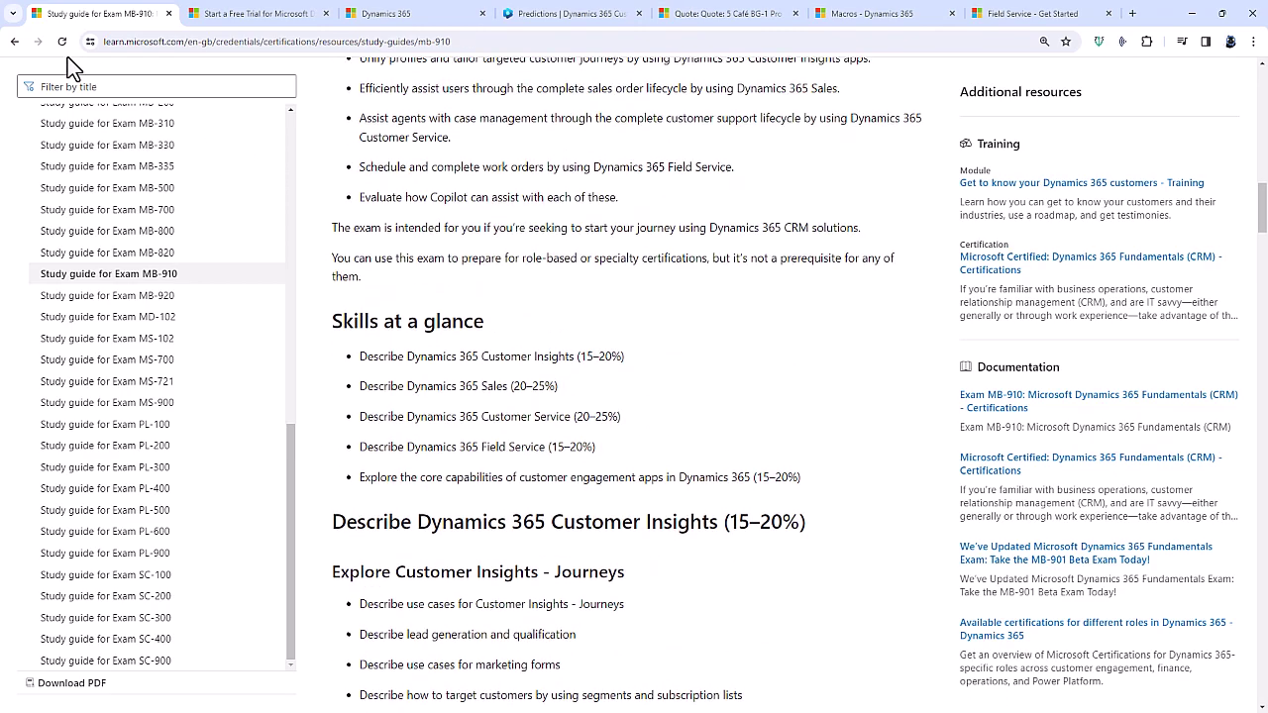
left_click(12, 42)
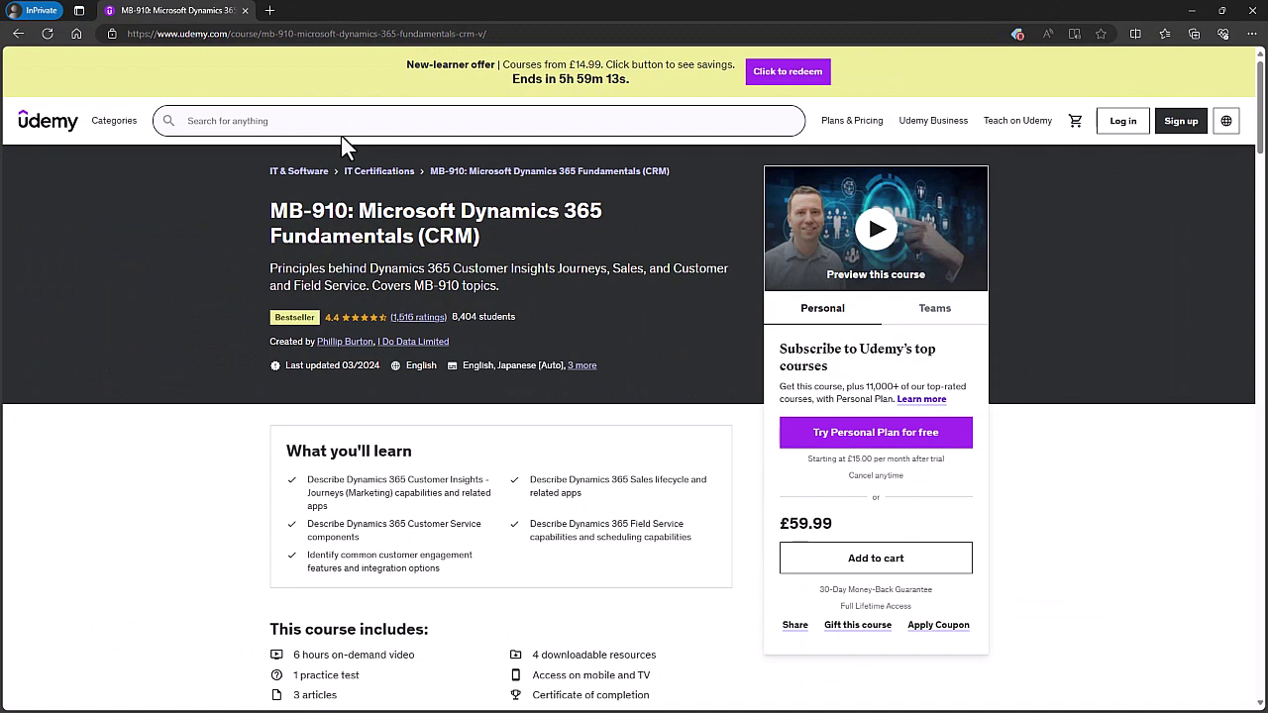
Highlight MB-910 in the Udemy course title and expand the Customer Insights - Journeys curriculum section
left_click_drag(271, 208, 351, 221)
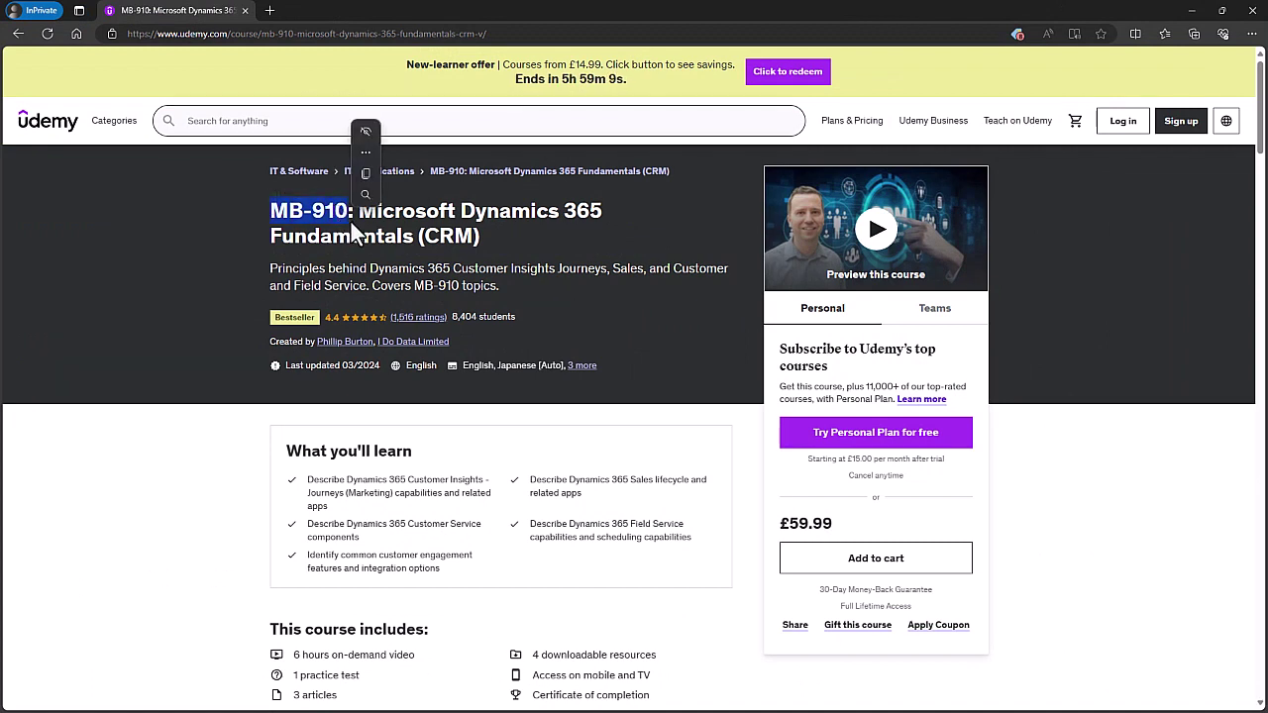
scroll(356, 240, "down", 10)
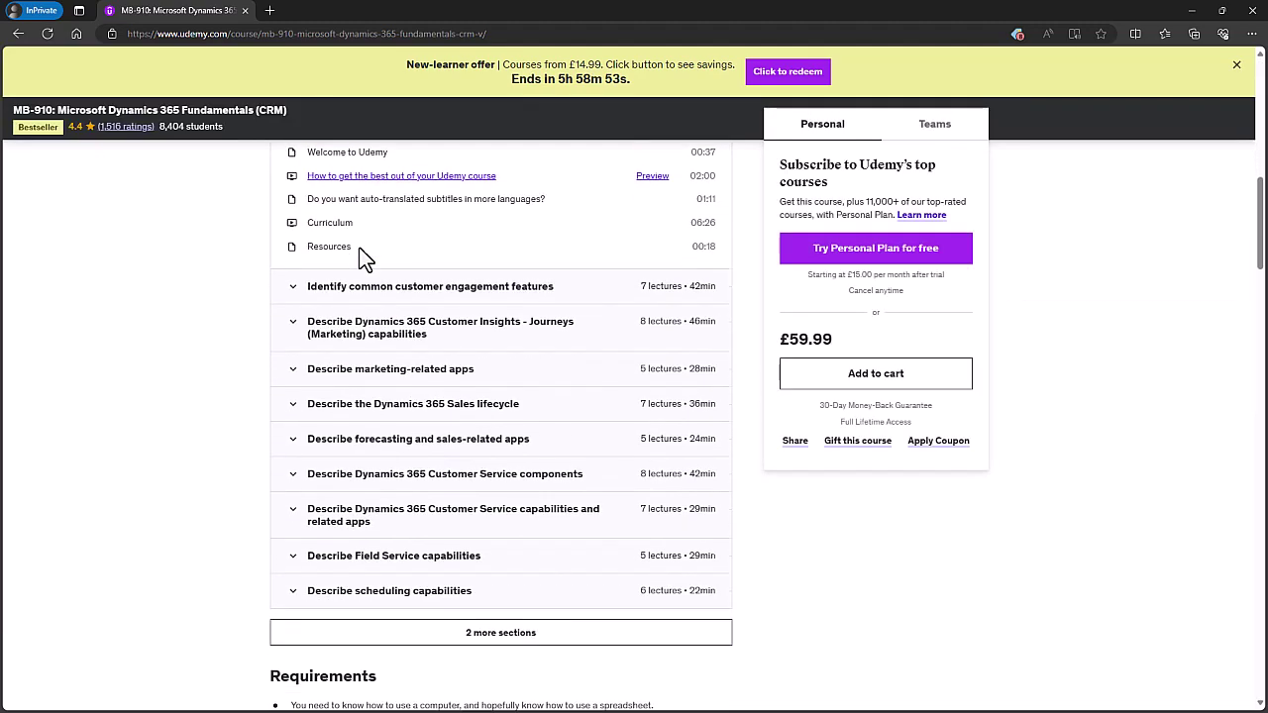
left_click(378, 283)
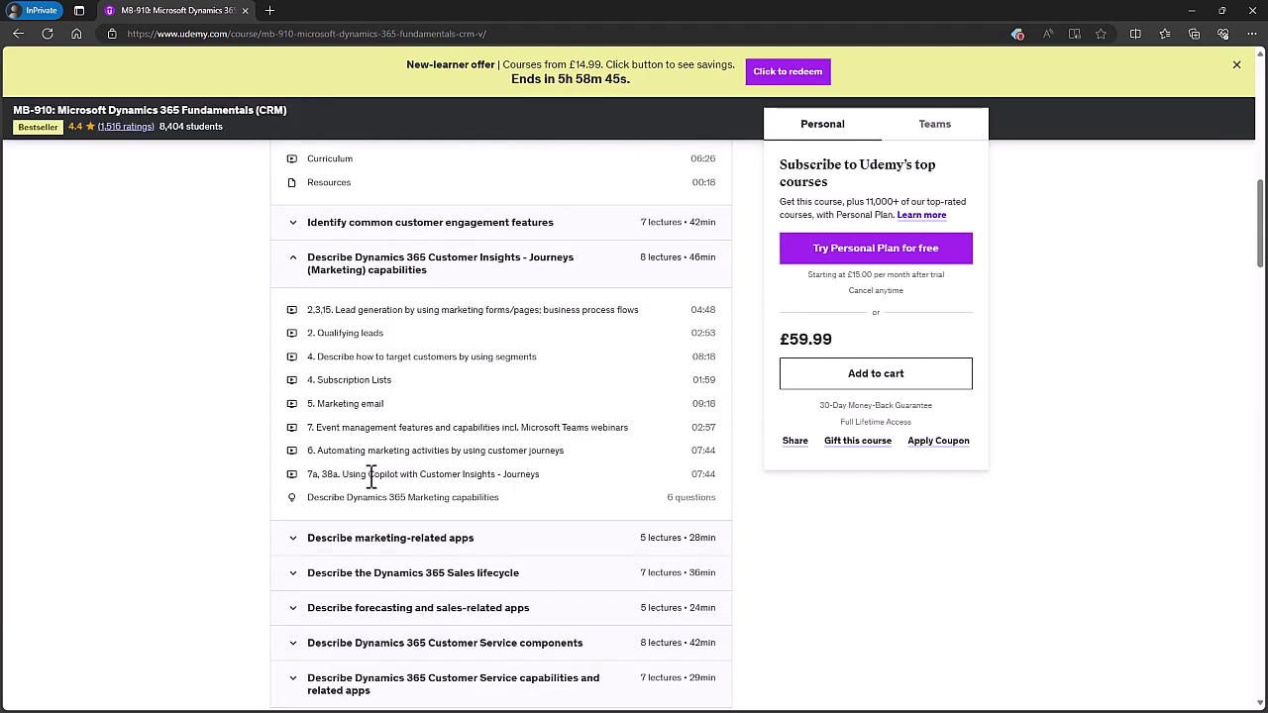
Reveal the 2 remaining curriculum sections and scroll down to the 4.4 course-rating reviews
scroll(372, 476, "down", 3)
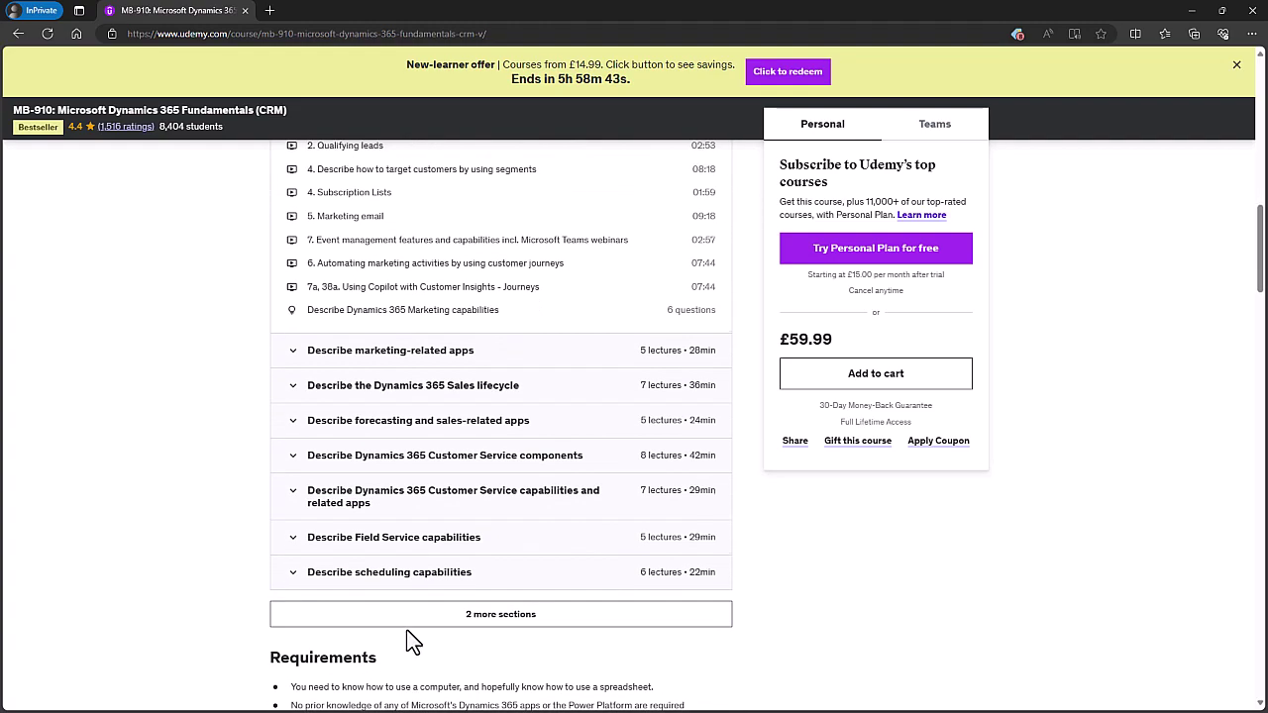
left_click(416, 609)
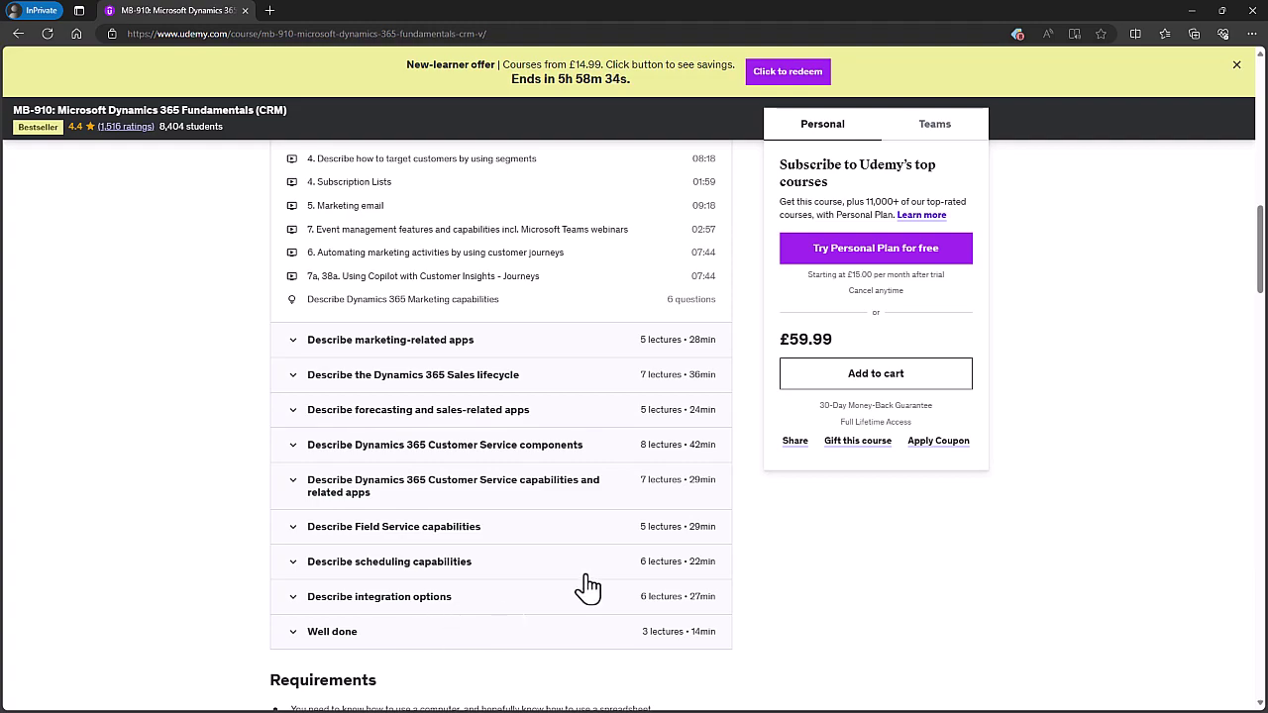
scroll(1239, 242, "down", 10)
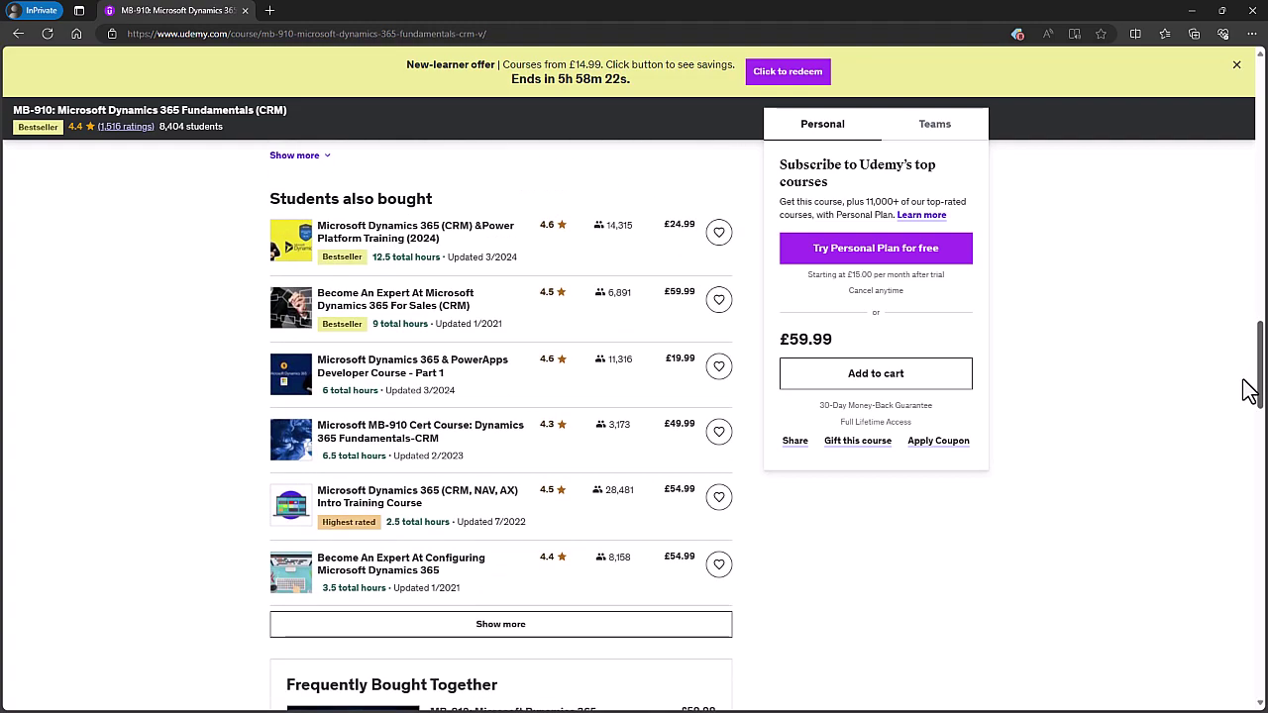
left_click_drag(1244, 437, 1240, 562)
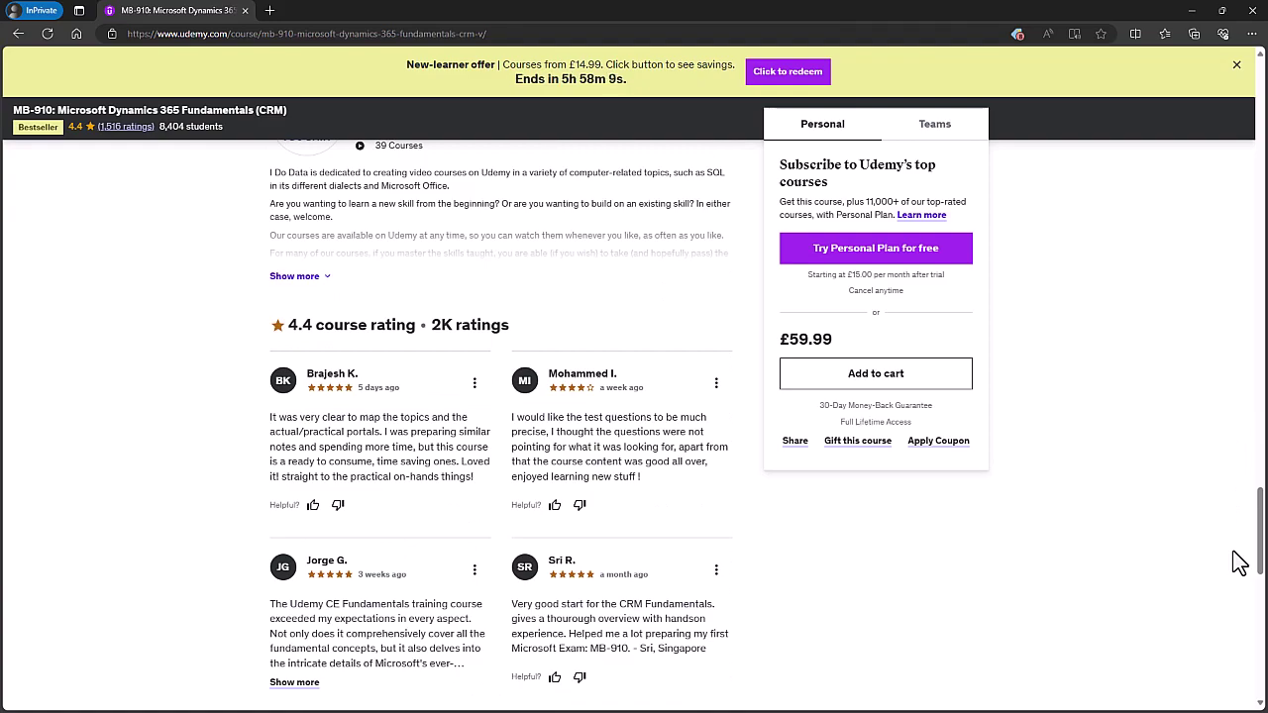